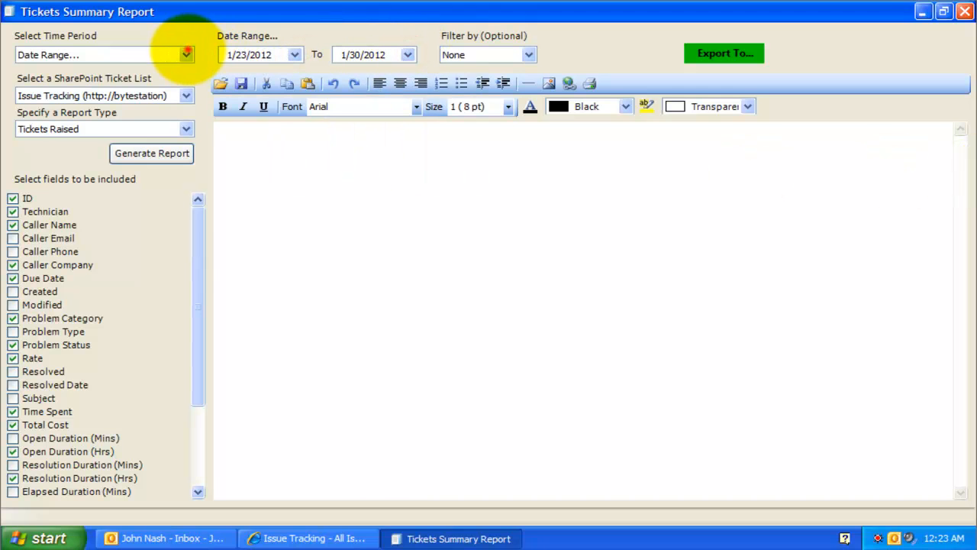
Set the report's time period to This Week.
click(185, 54)
click(186, 71)
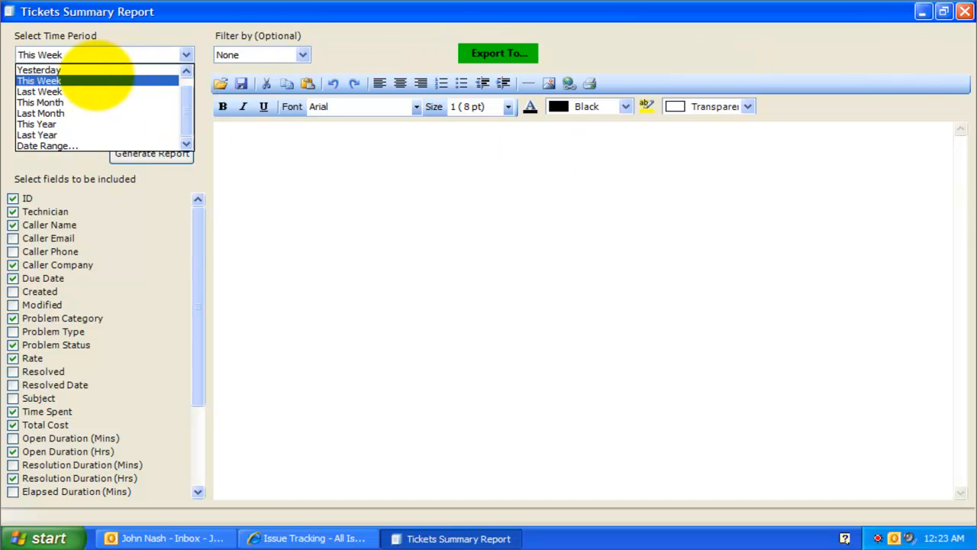
click(63, 80)
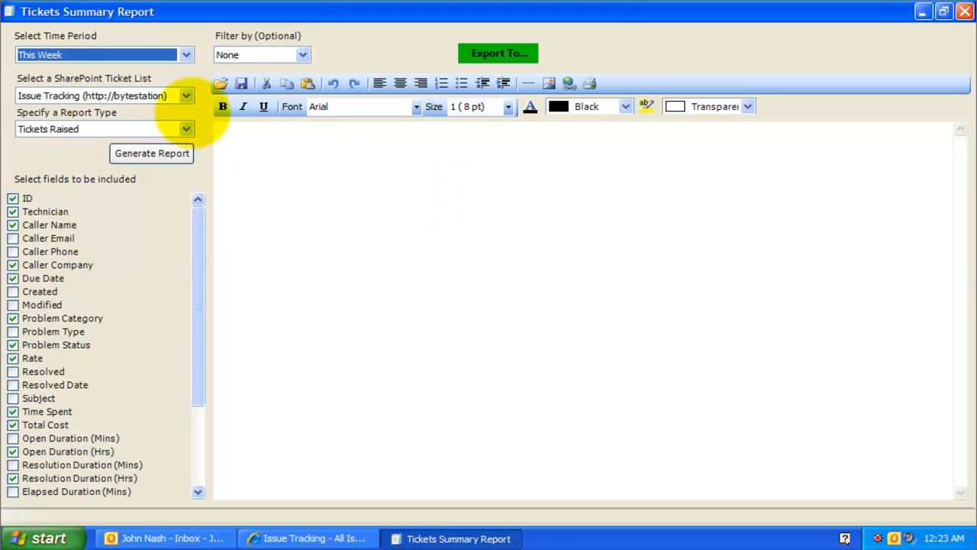
Set the SharePoint ticket list to the first Issue Tracking list of the Helpdesk site and the report type to Tickets Raised.
click(185, 94)
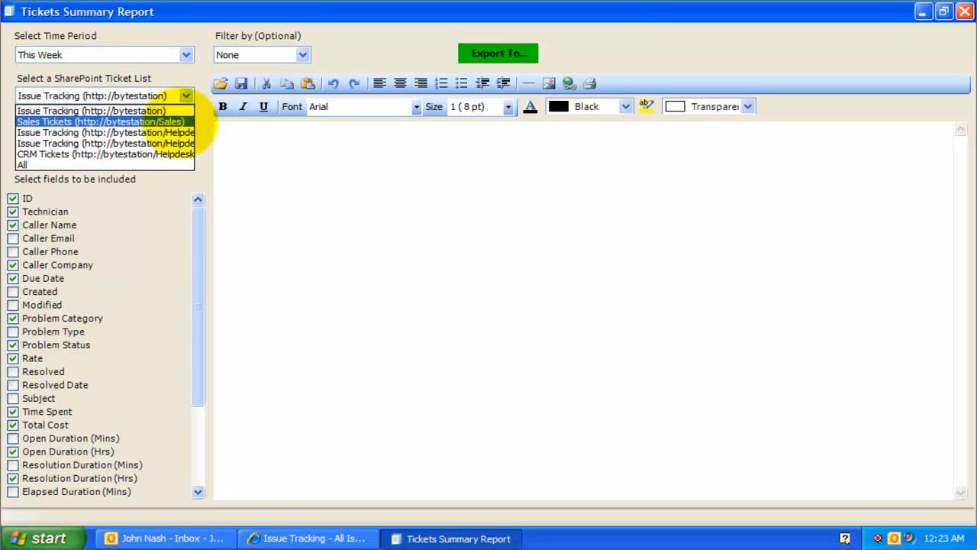
click(166, 137)
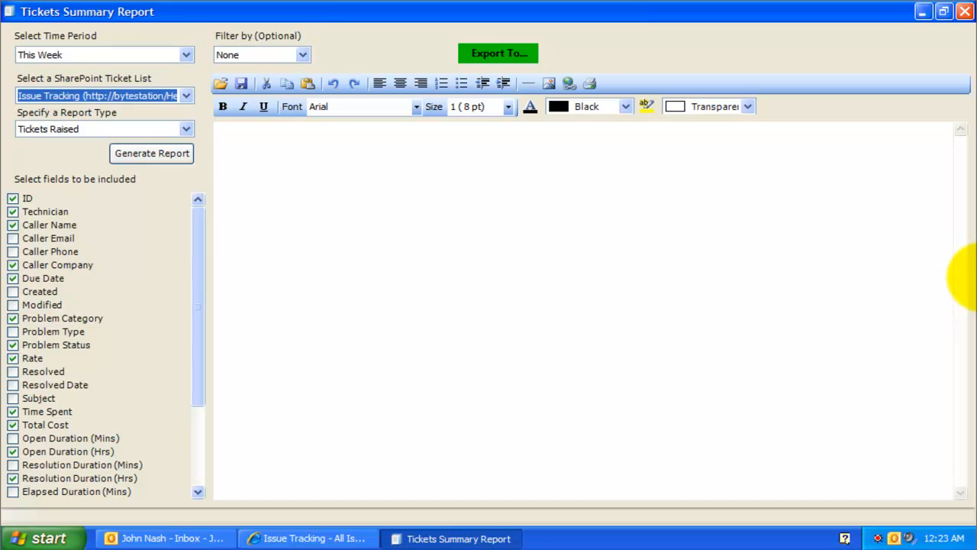
click(186, 95)
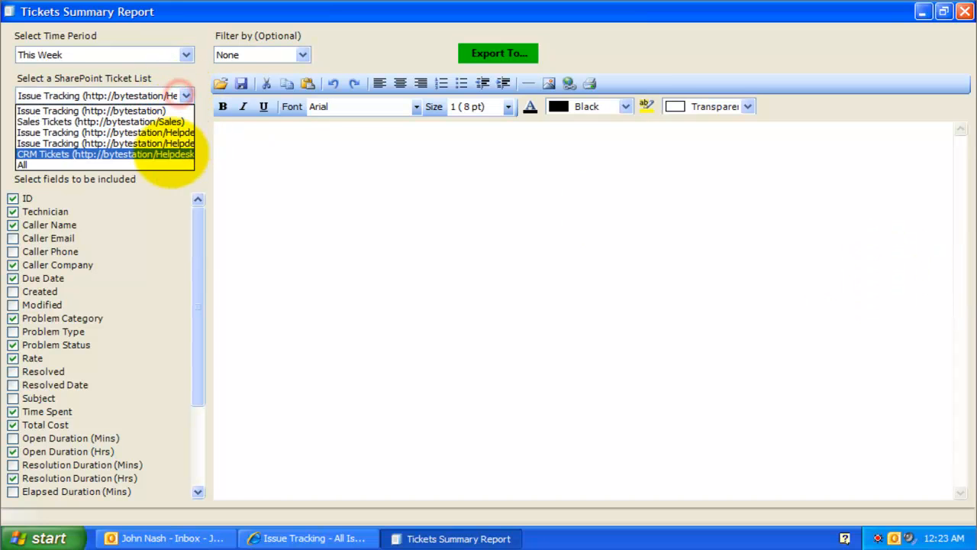
click(161, 165)
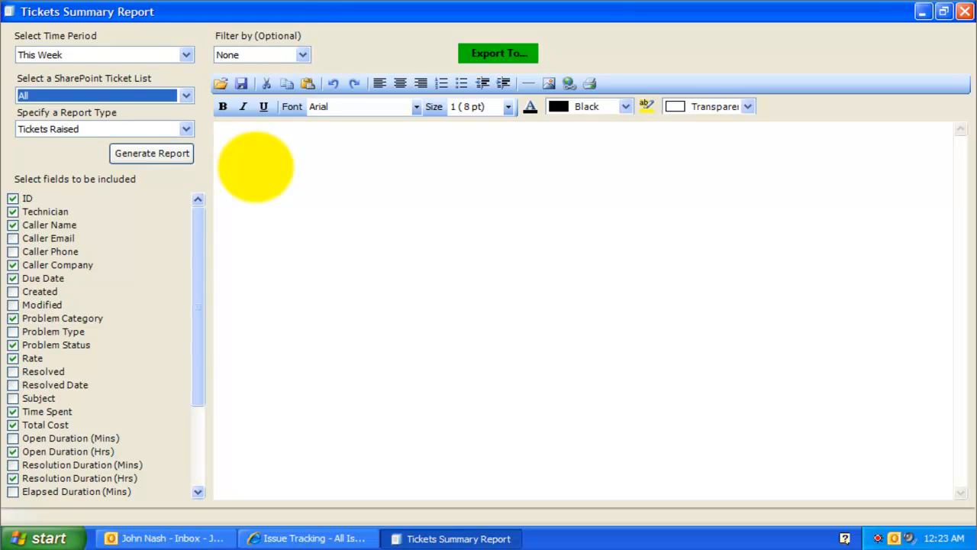
click(186, 95)
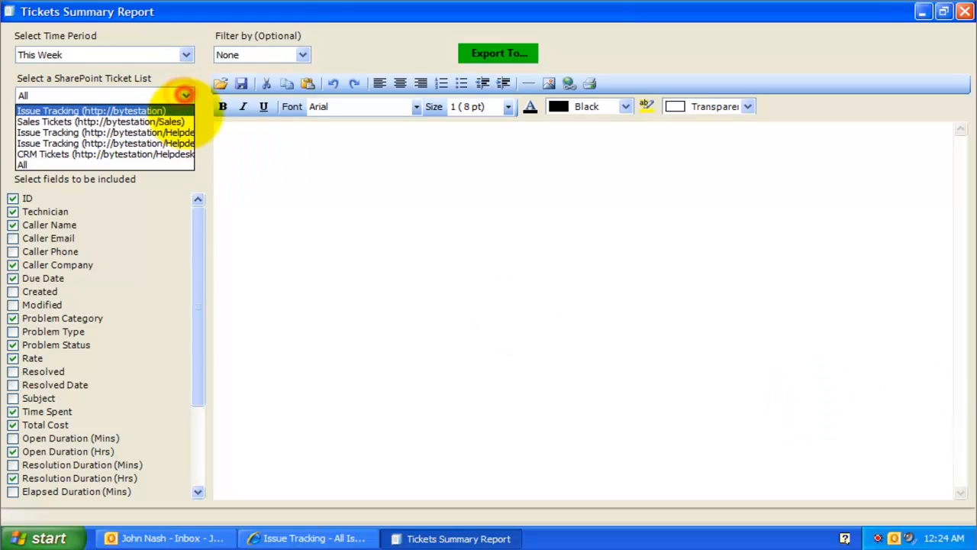
click(177, 132)
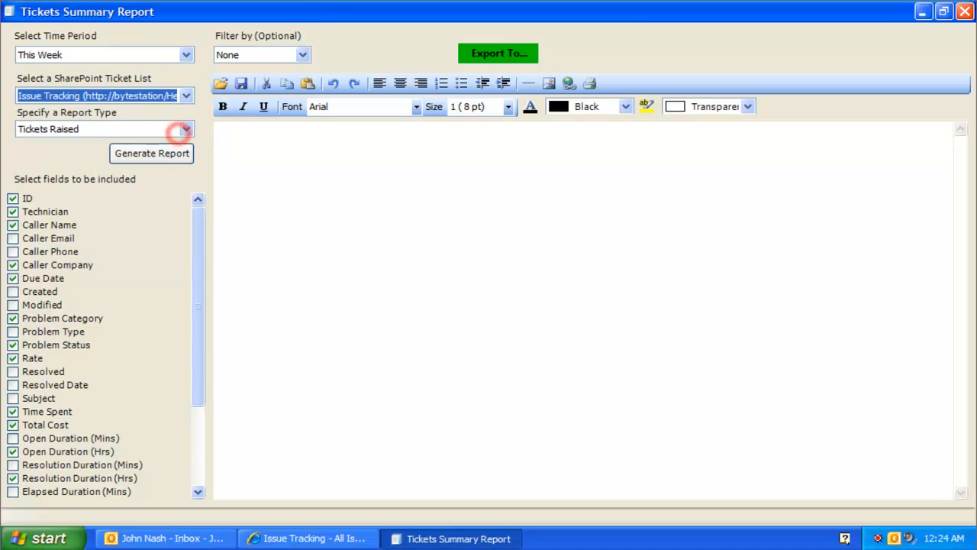
click(186, 128)
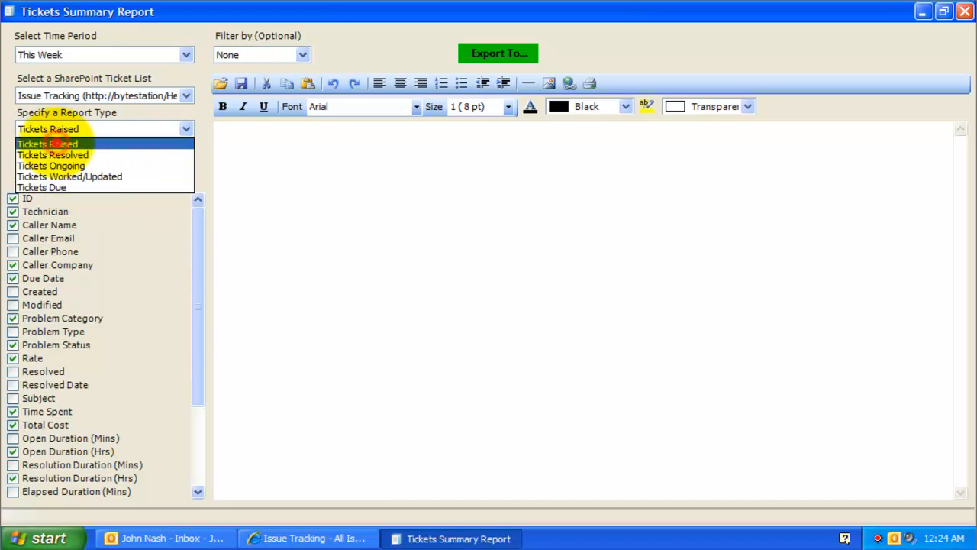
click(48, 144)
Include Open Duration (Mins) among the report fields.
drag(199, 259, 201, 368)
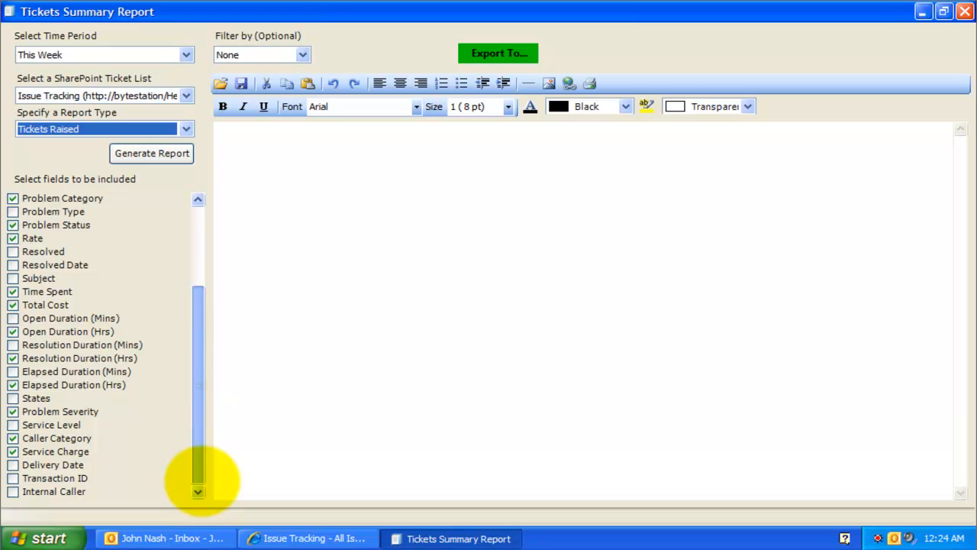
scroll(201, 473, up, 2)
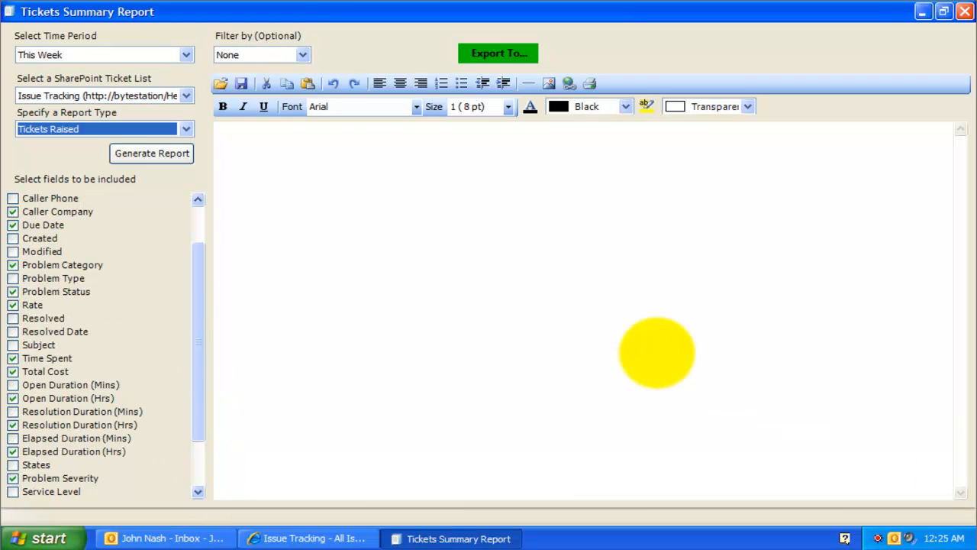
click(196, 273)
drag(197, 273, 198, 251)
click(199, 213)
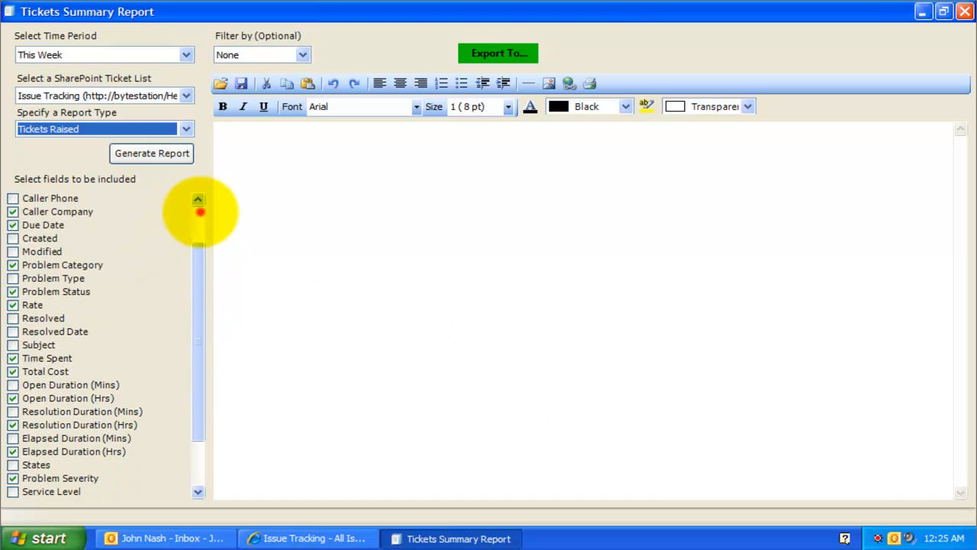
drag(192, 355, 199, 475)
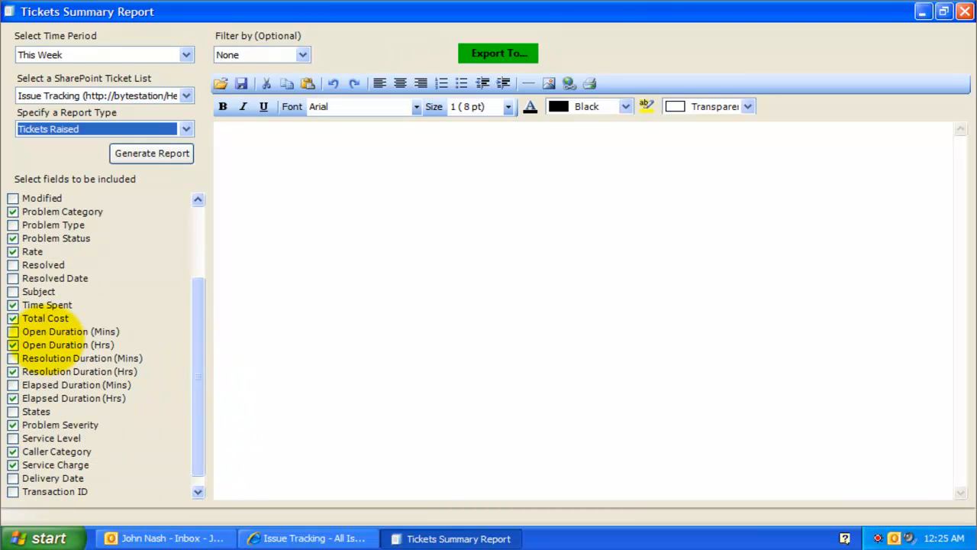
click(48, 332)
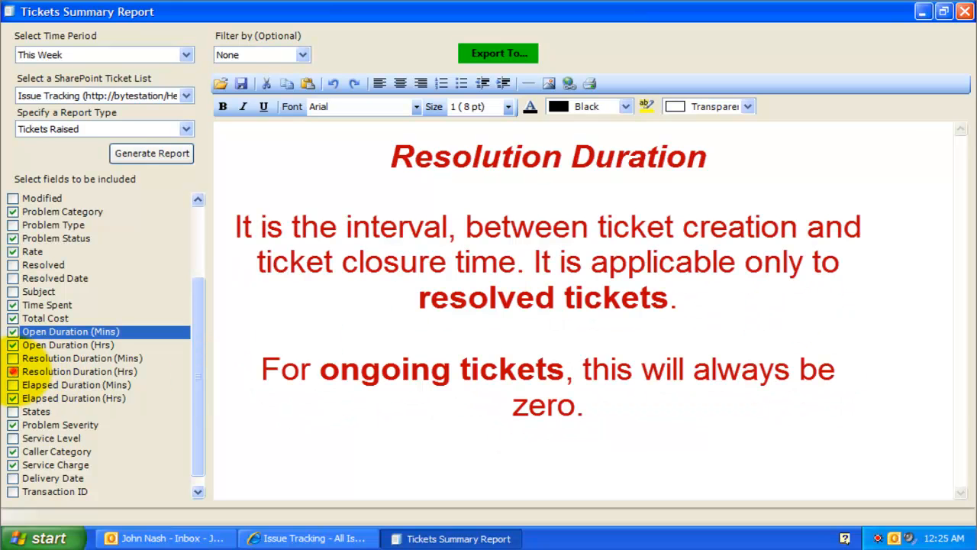
Highlight the Resolution Duration (Hrs), Elapsed Duration (Hrs) and Total Cost entries in the field list without excluding them.
click(12, 371)
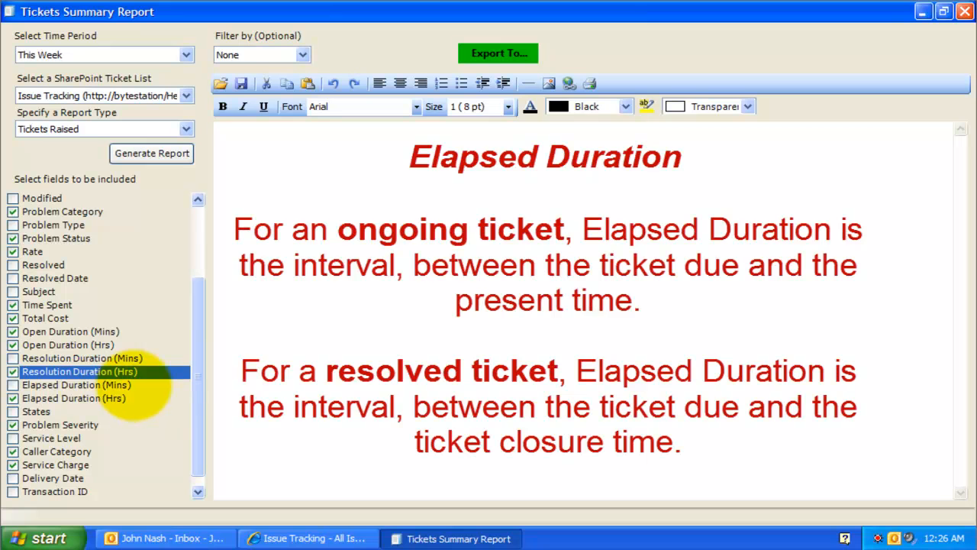
click(12, 397)
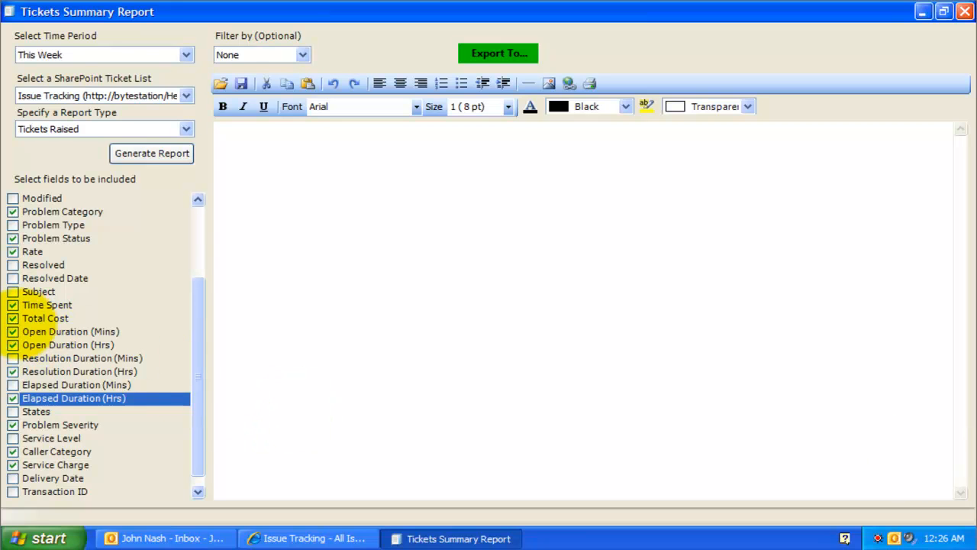
click(13, 318)
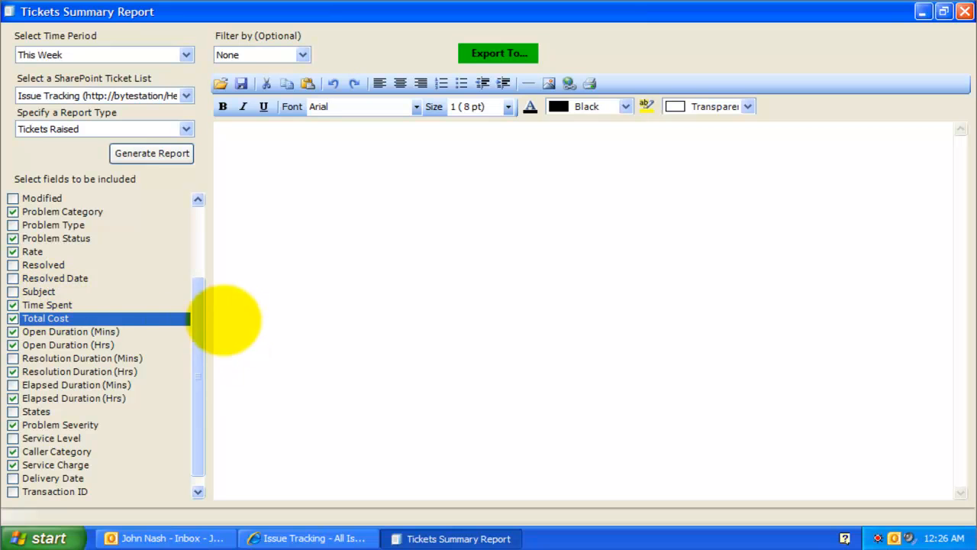
Exclude Caller Category and Problem Severity from the report fields.
mouse_move(196, 316)
mouse_down()
mouse_move(197, 240)
mouse_move(196, 305)
mouse_up()
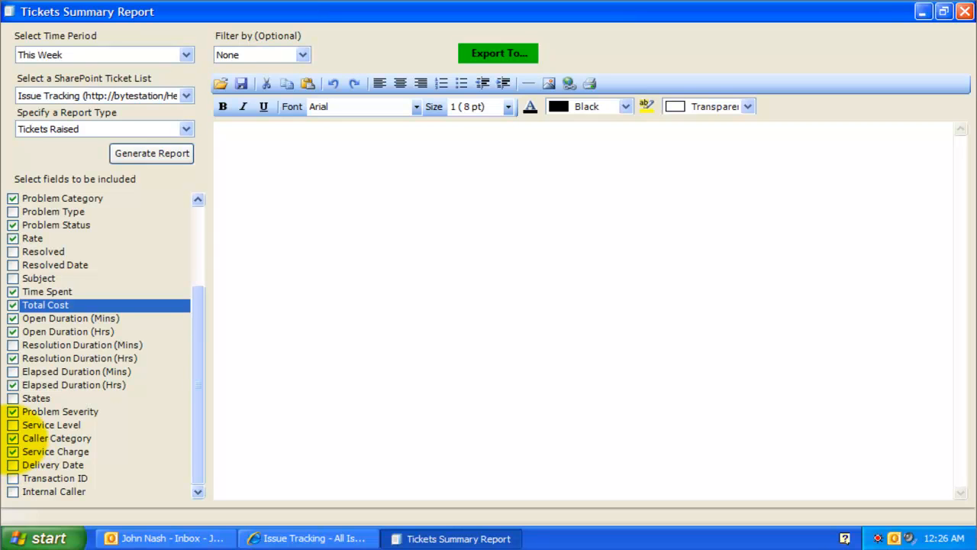
click(13, 438)
click(13, 412)
click(13, 412)
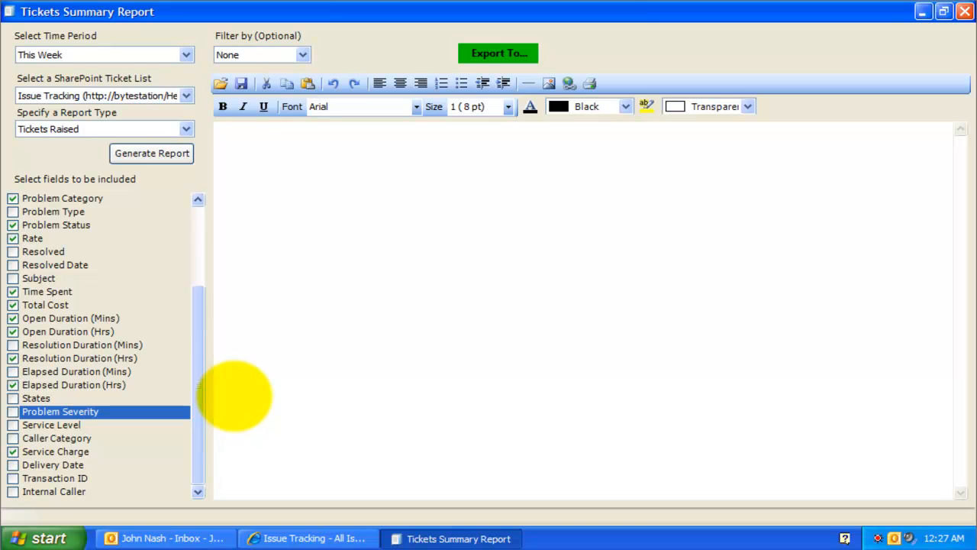
Generate the Tickets Raised report with the chosen fields.
drag(201, 384, 200, 361)
drag(203, 309, 204, 273)
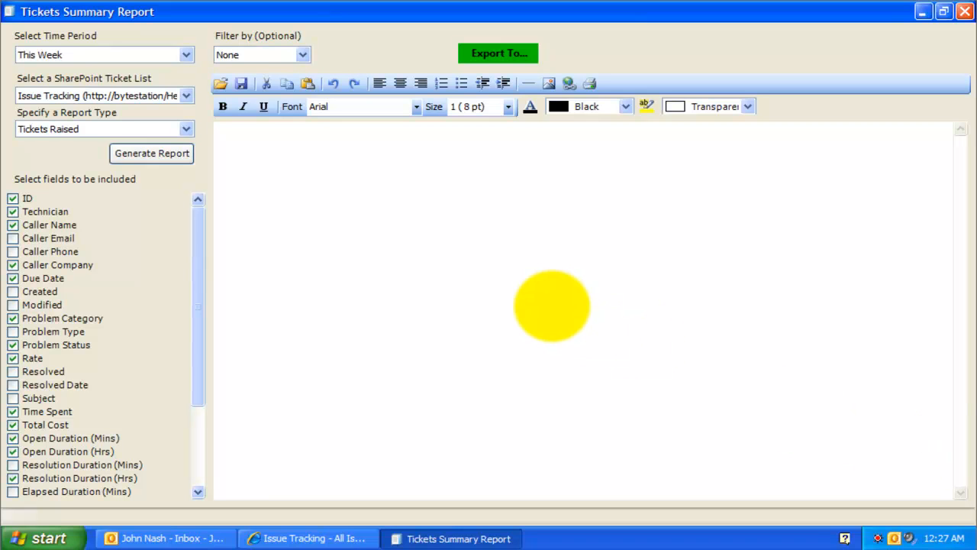
click(157, 154)
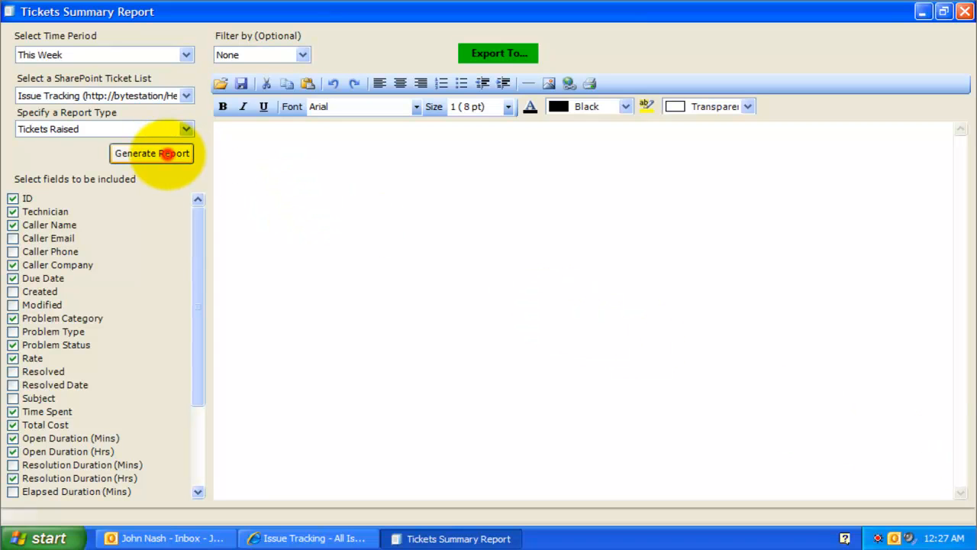
Examine the generated report's header and its ticket table columns from ID through Service Charge.
drag(962, 242, 963, 293)
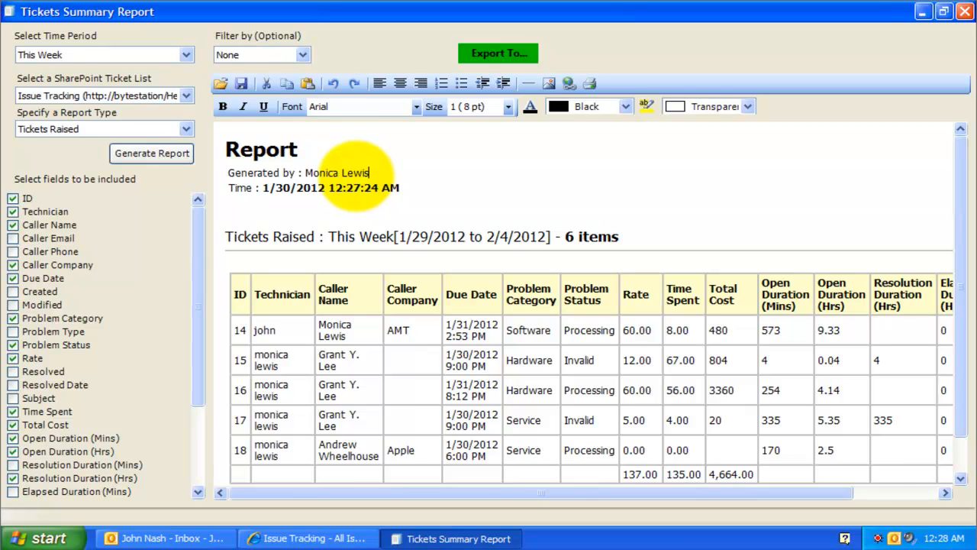
scroll(549, 330, down, 1)
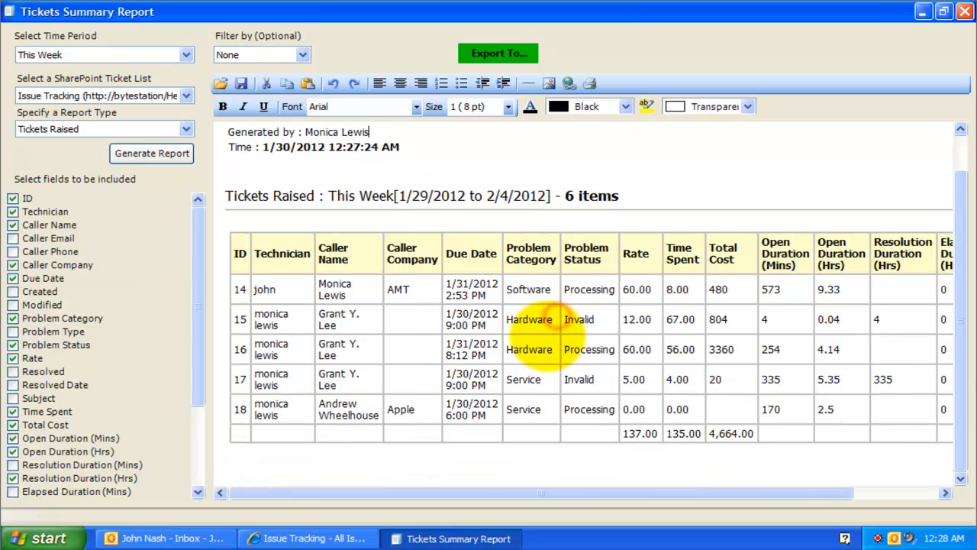
drag(320, 252, 897, 257)
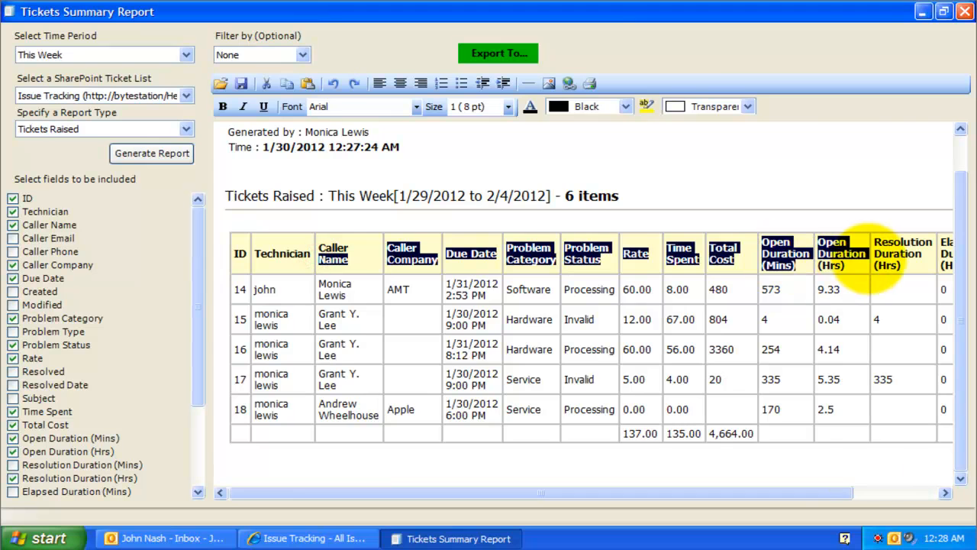
drag(824, 492, 877, 492)
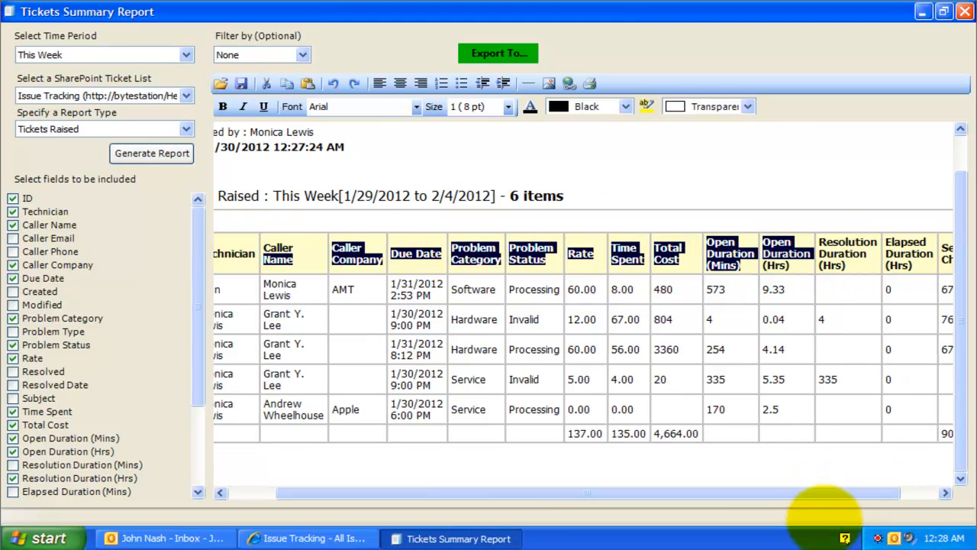
drag(770, 491, 654, 497)
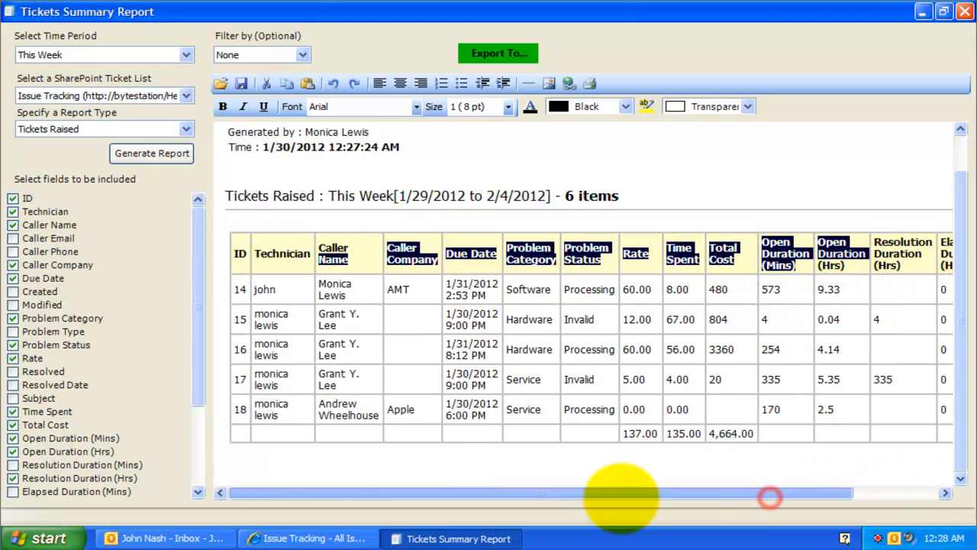
click(663, 447)
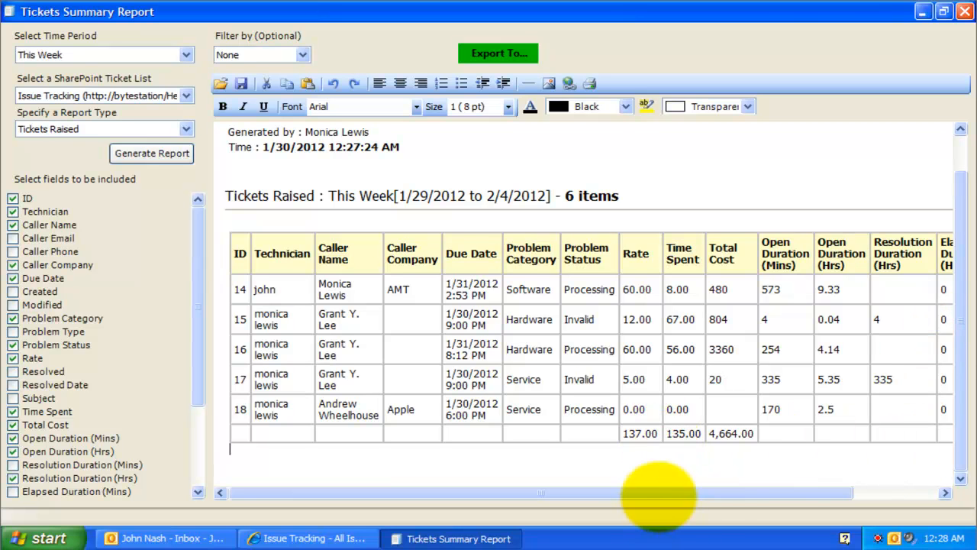
Review the summary row's totals for Rate, Time Spent, Total Cost and Service Charge.
drag(710, 492, 785, 488)
drag(529, 433, 930, 436)
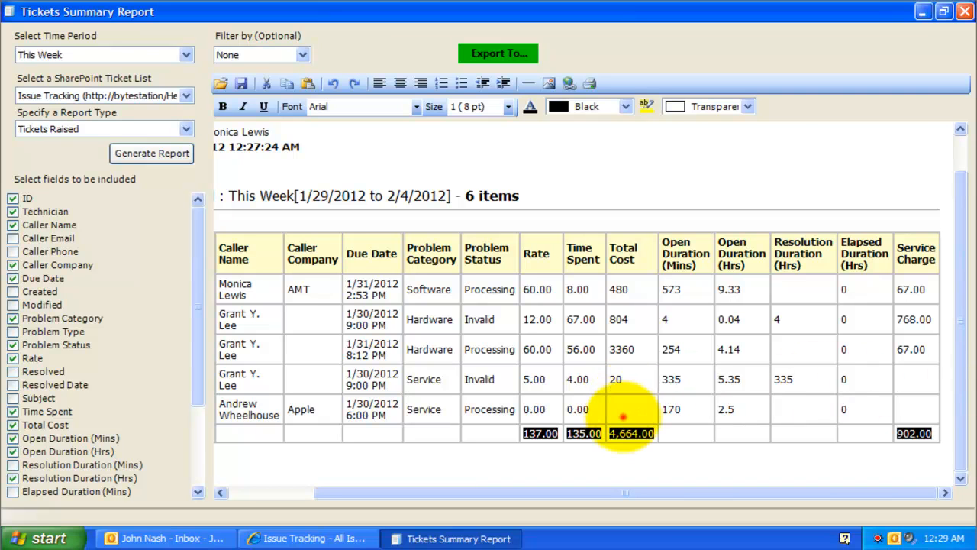
click(593, 432)
drag(570, 434, 590, 434)
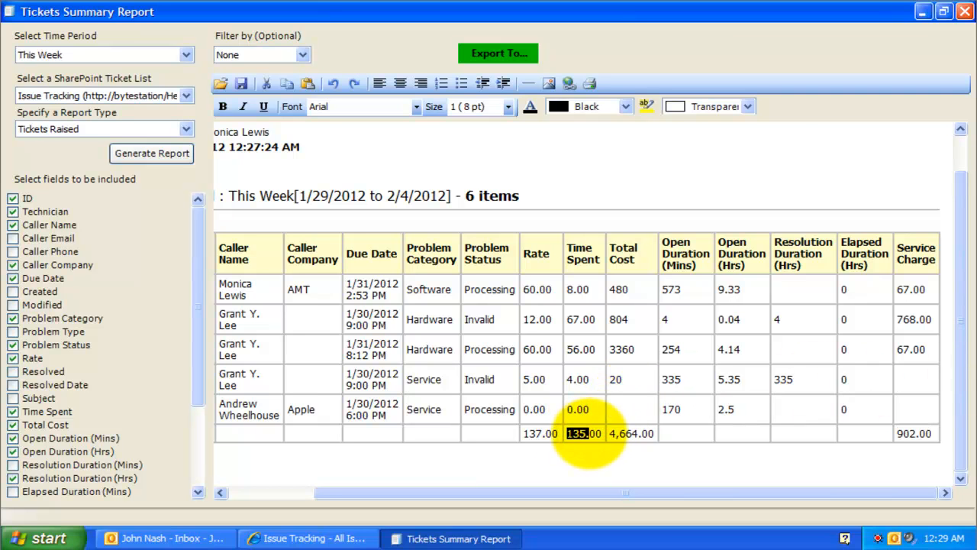
double_click(633, 432)
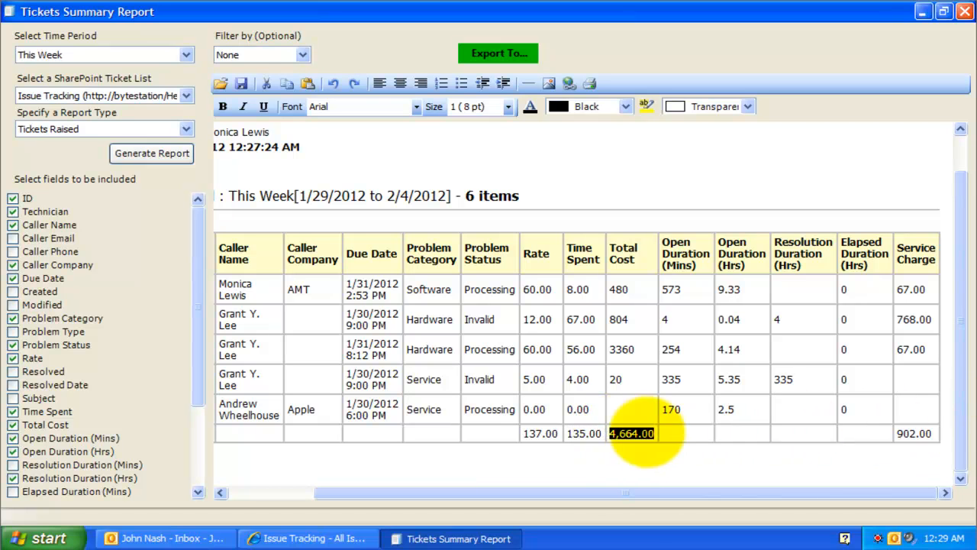
Format the totals in the table's last row as bold, orange Comic Sans MS text.
shift+click(524, 433)
ctrl+click(913, 432)
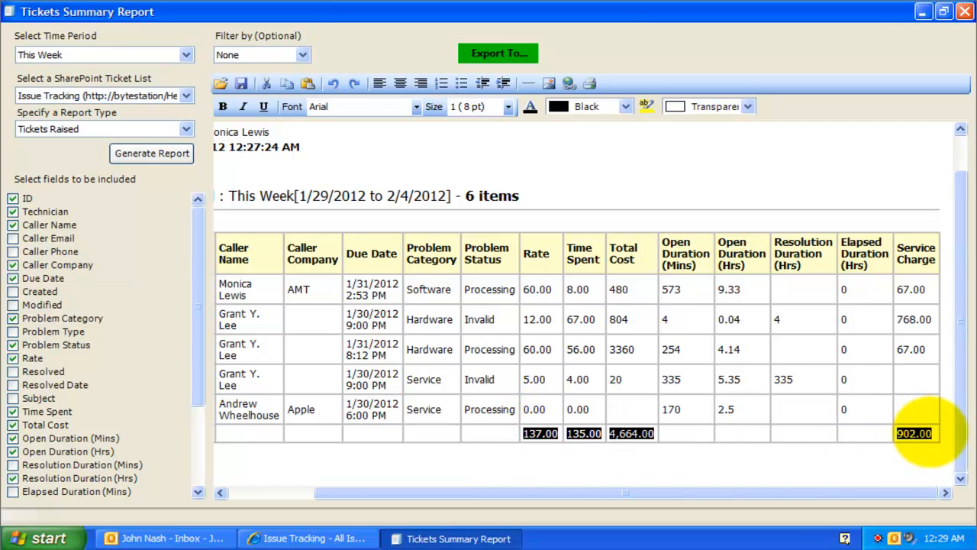
click(221, 106)
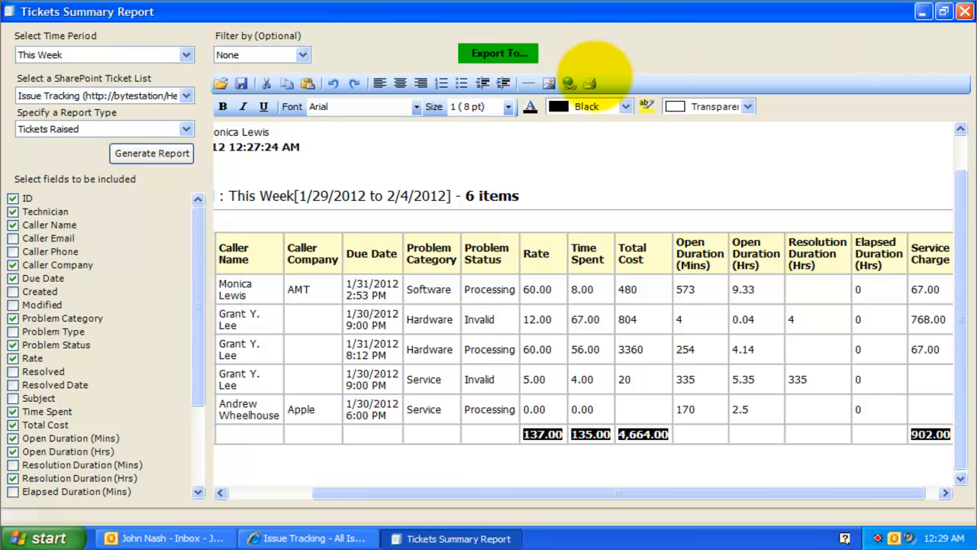
click(416, 106)
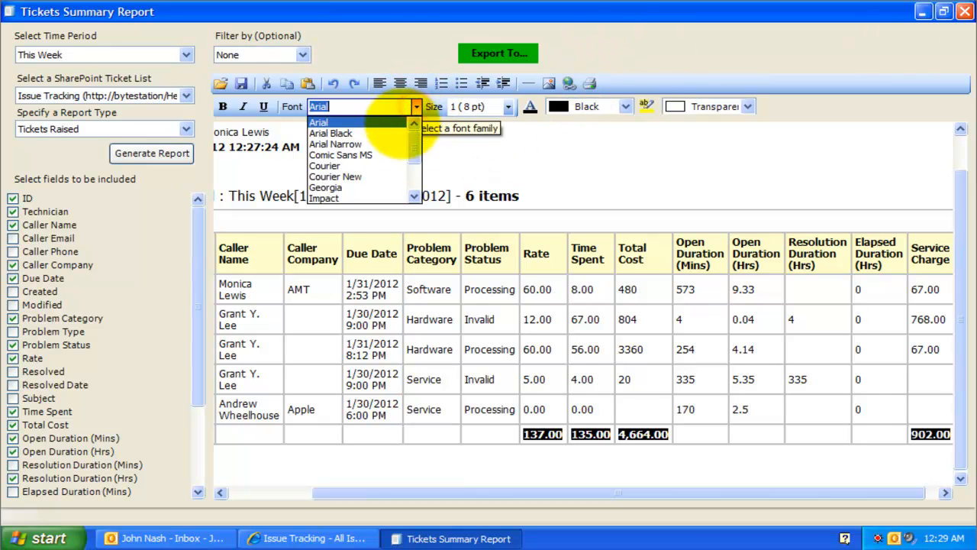
click(340, 154)
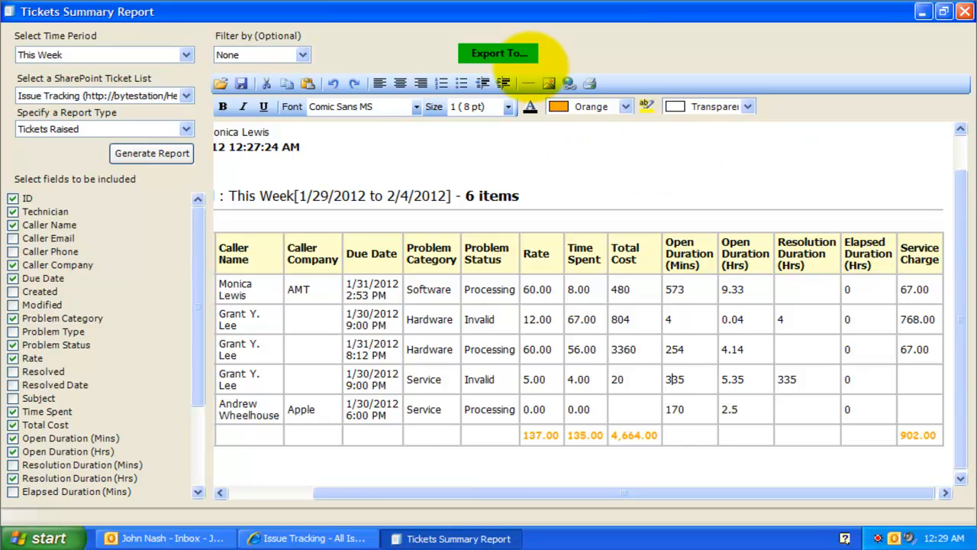
Export the report to Excel as Tickets Raised Jan, check all the exported rows, and close the workbook.
click(519, 53)
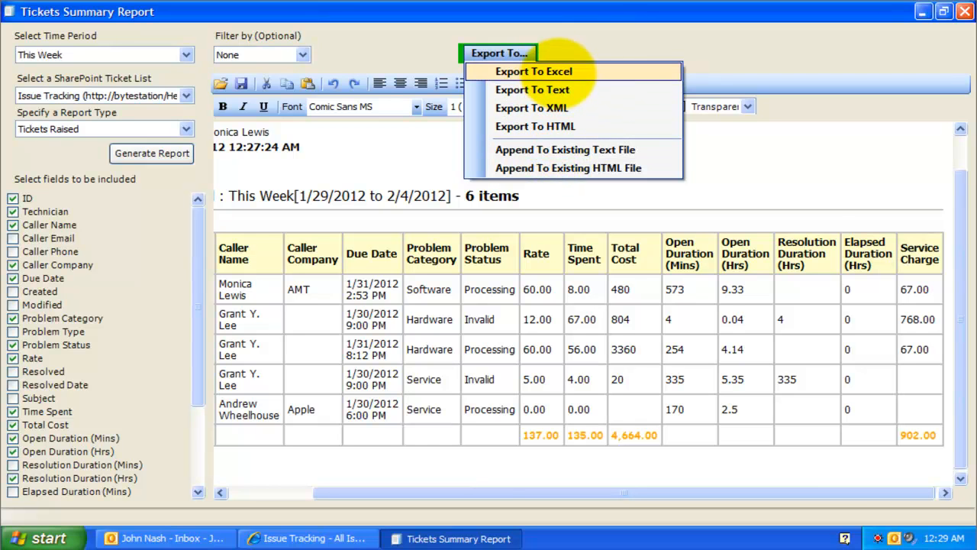
click(554, 71)
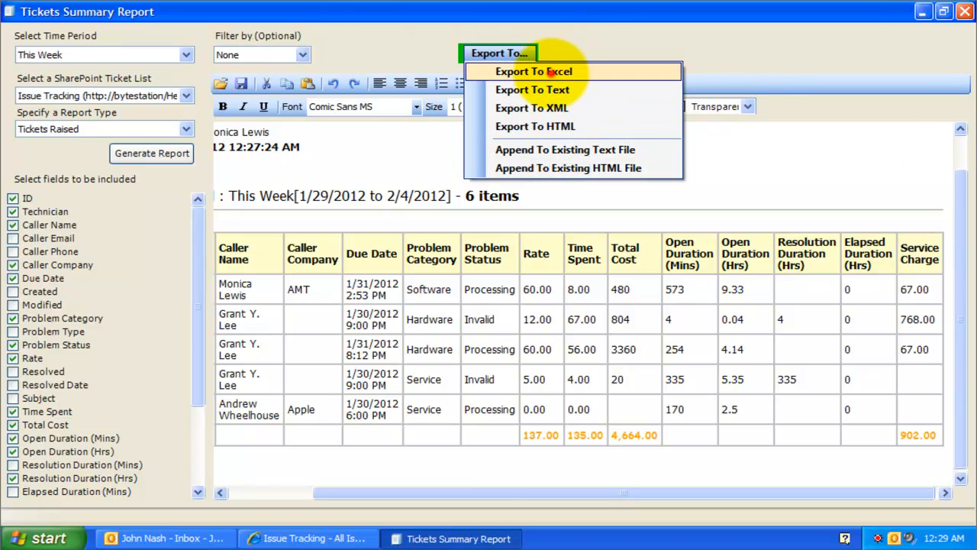
click(508, 368)
text(T)
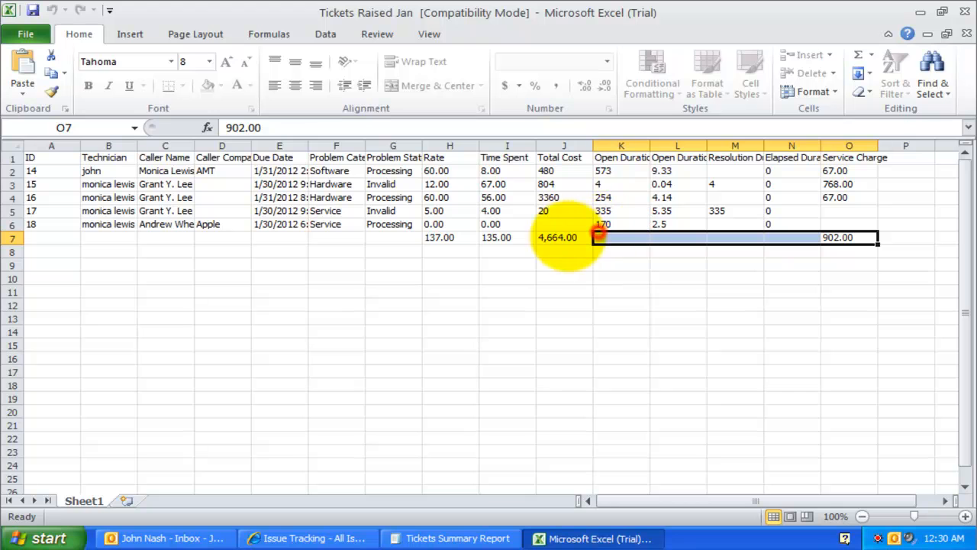
drag(38, 157, 847, 246)
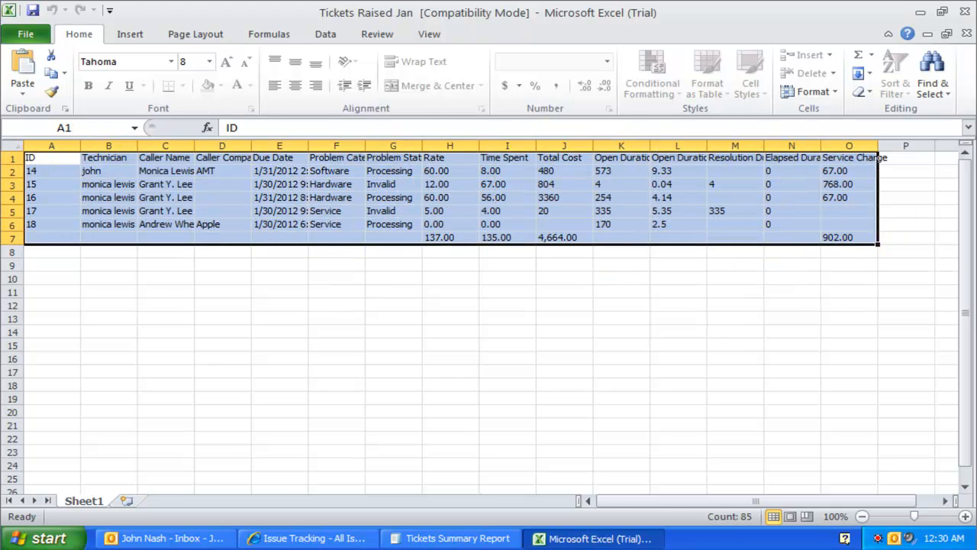
key(alt+F4)
Export the report to XML as Tickets_Raised, review the file through its final totals entry, and close it.
click(499, 53)
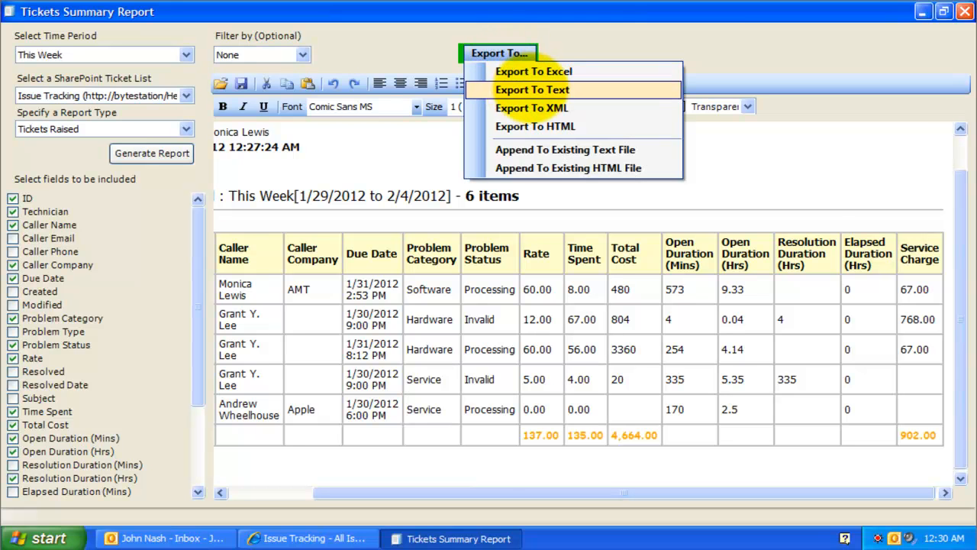
click(532, 108)
text(Tick)
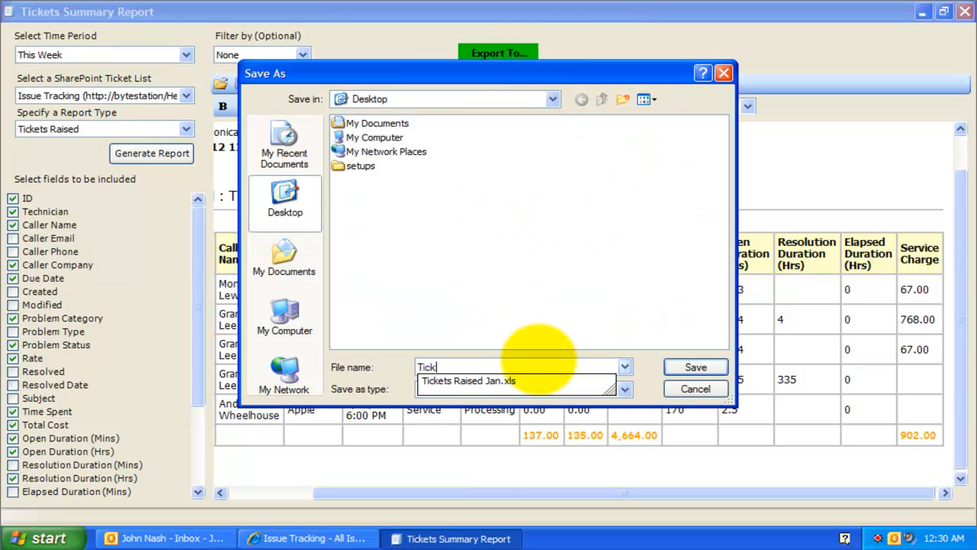
text(ets_Raised)
key(Return)
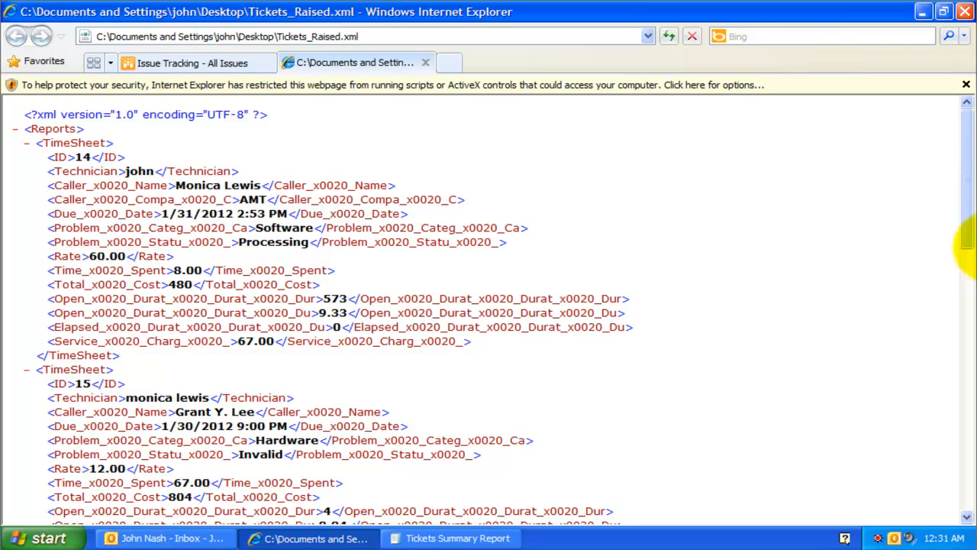
drag(967, 201, 966, 481)
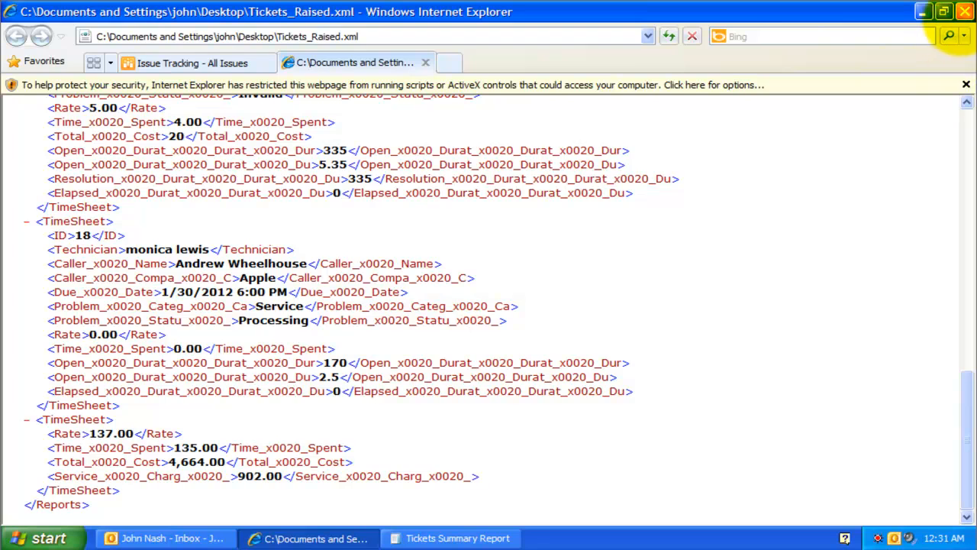
click(965, 12)
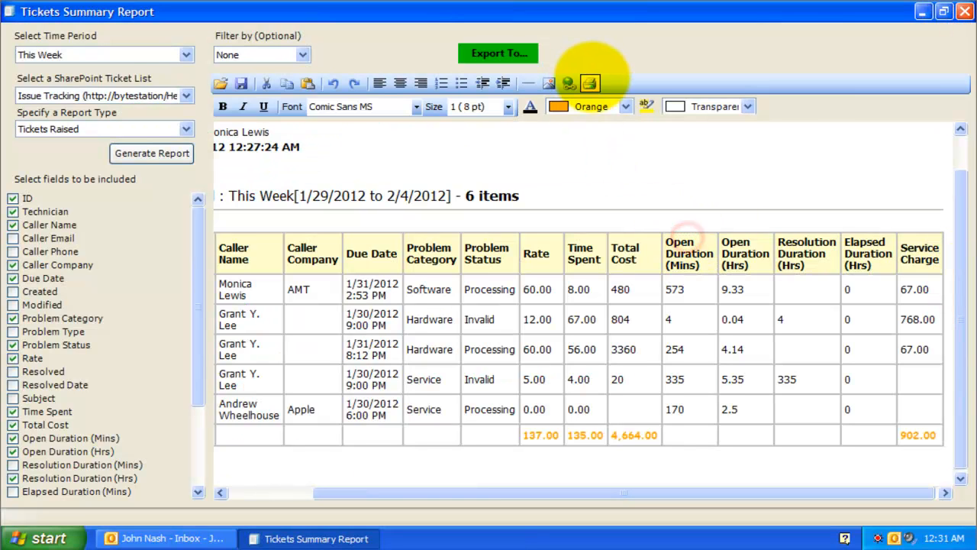
Check the report's print options without printing it, and look at the report type choices.
click(589, 83)
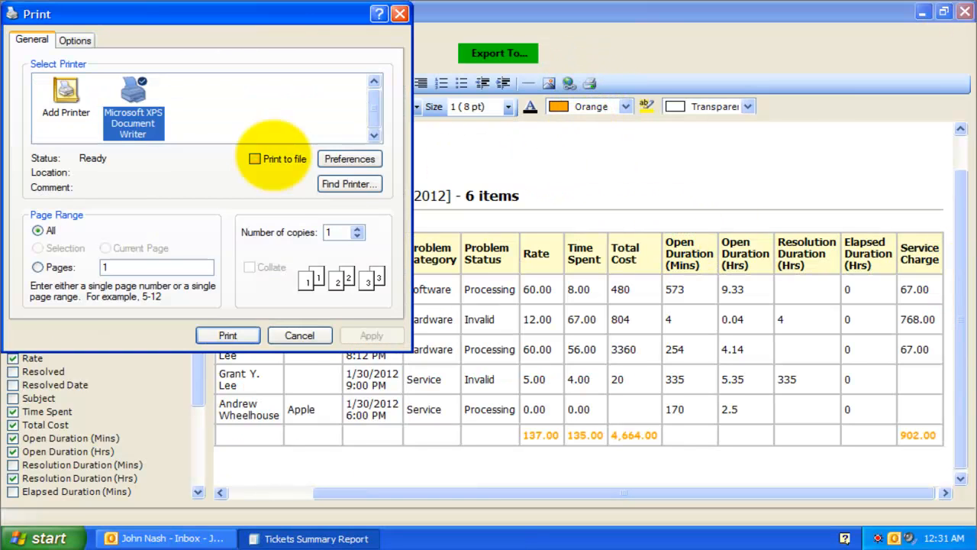
click(299, 334)
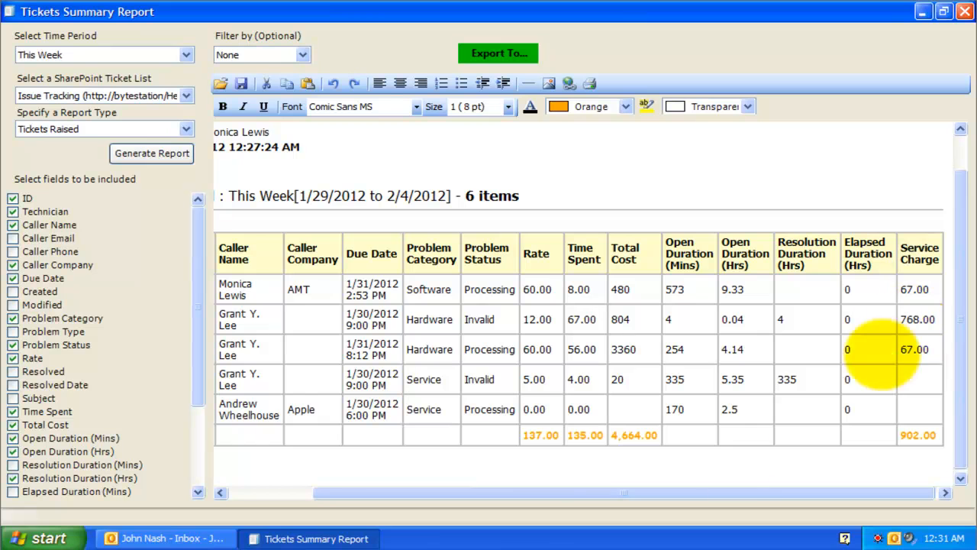
click(257, 492)
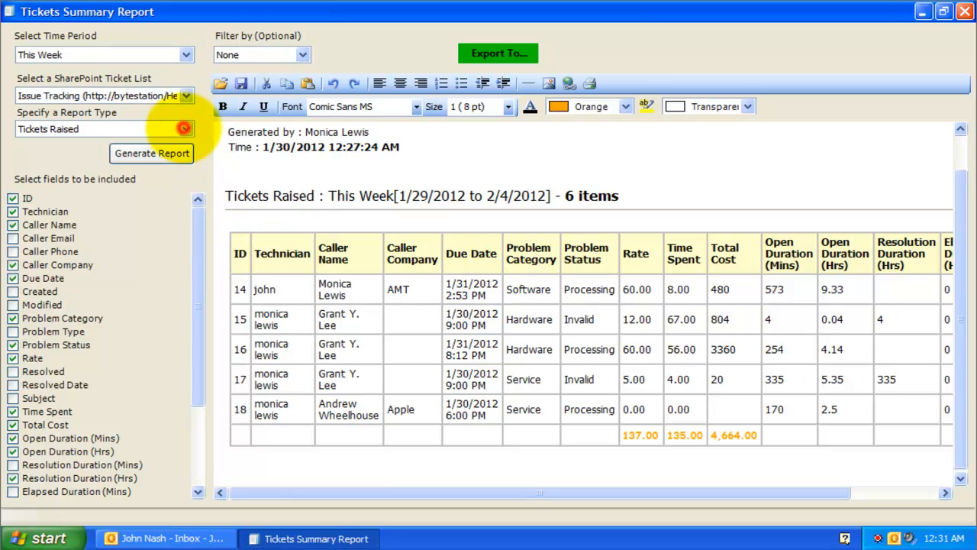
click(184, 129)
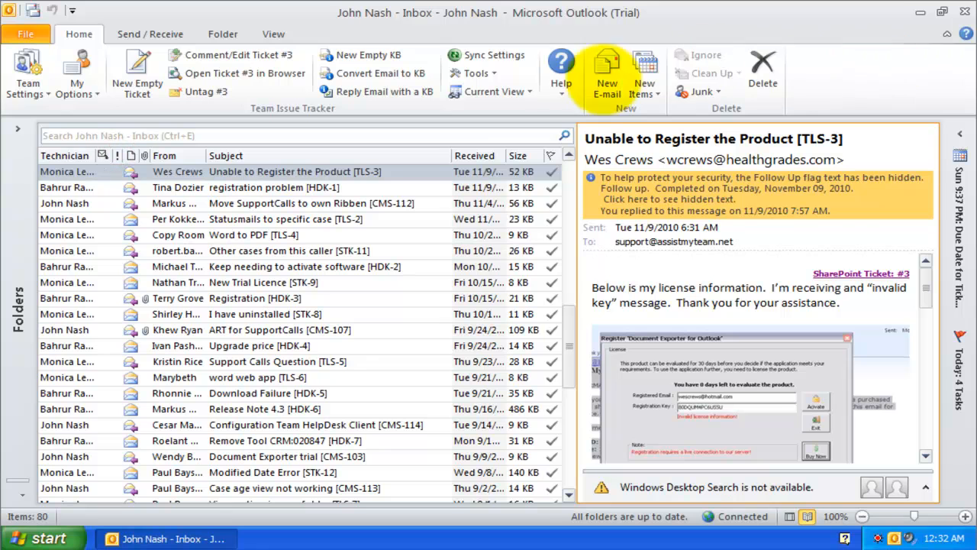
Switch to Outlook and generate OLAP statistics from All SharePoint ticket lists.
click(473, 73)
click(498, 133)
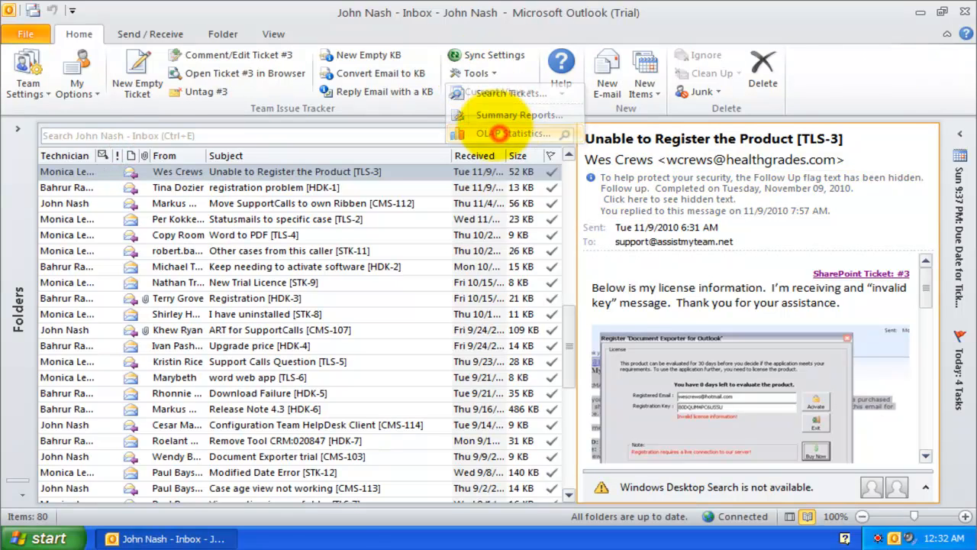
click(492, 271)
click(487, 271)
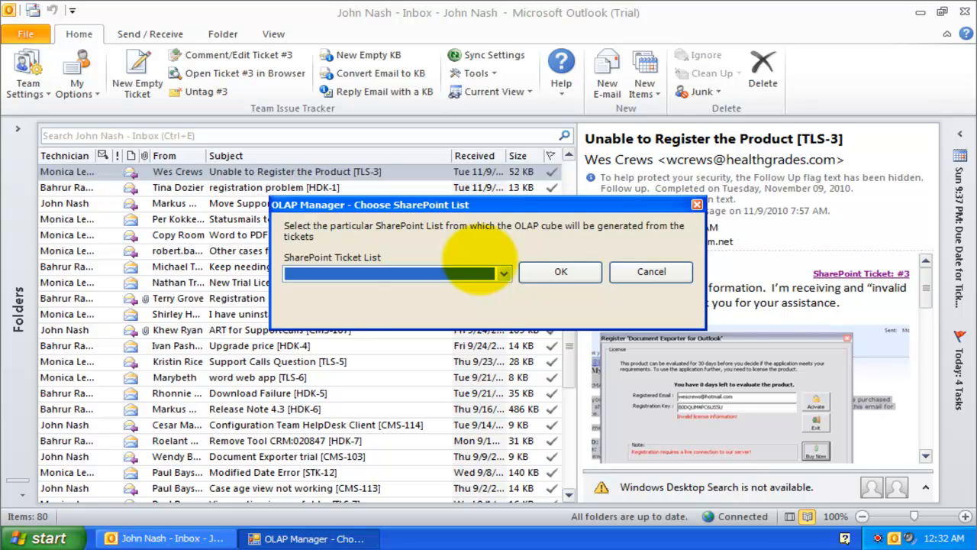
click(477, 273)
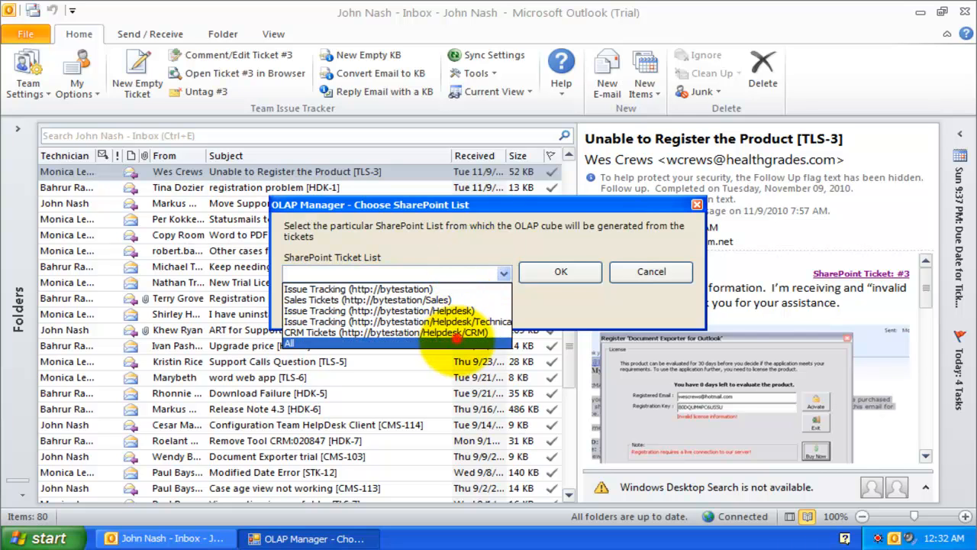
click(321, 343)
click(561, 272)
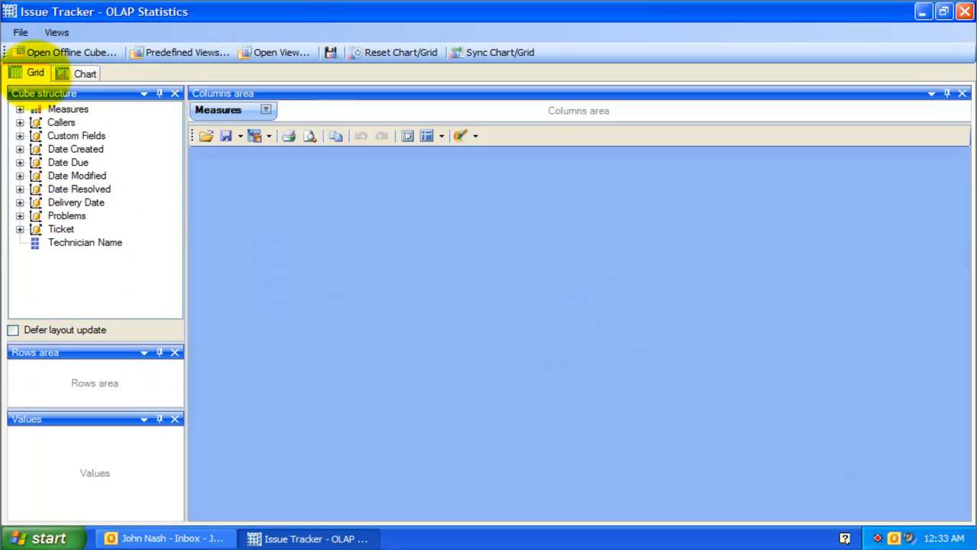
Look at the Chart and Grid views, and examine the cube fields under Measures, Callers and Ticket.
click(82, 74)
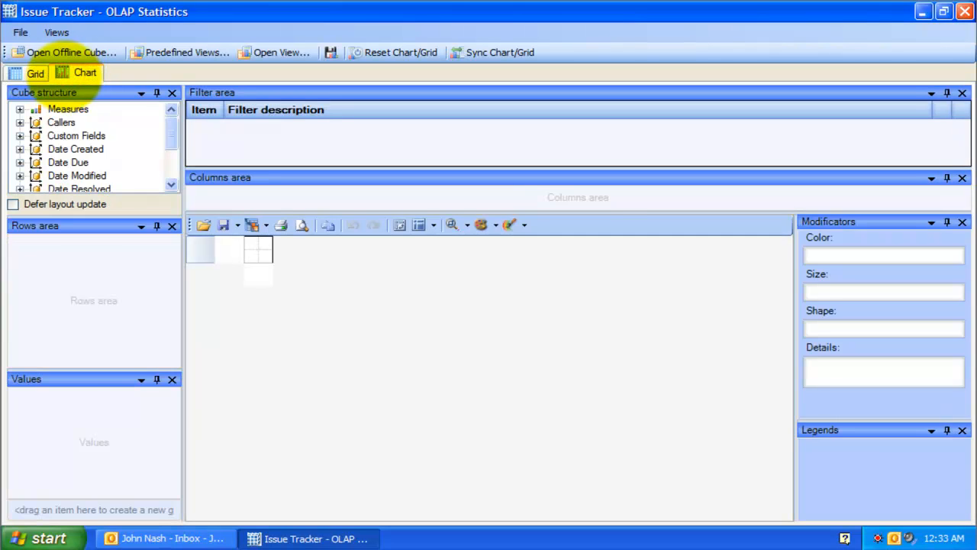
click(34, 73)
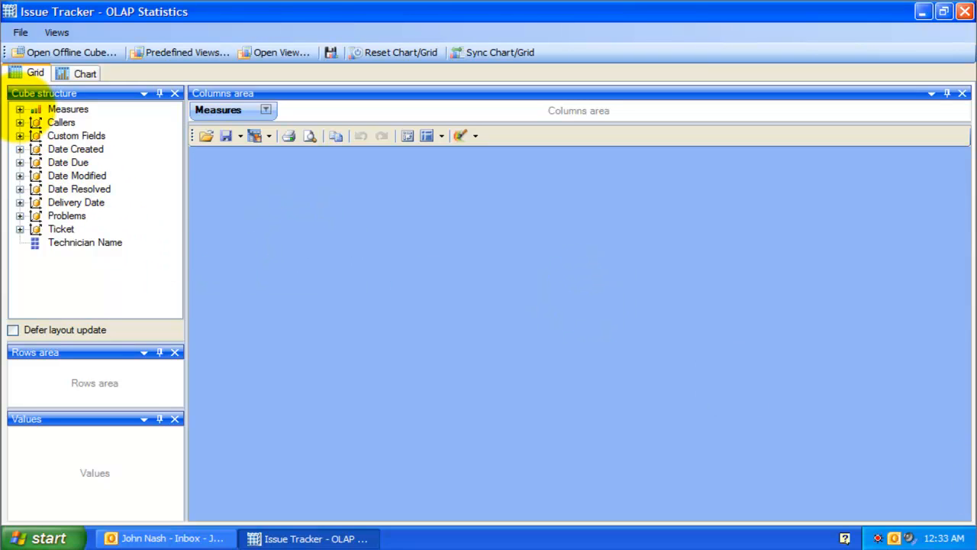
click(19, 109)
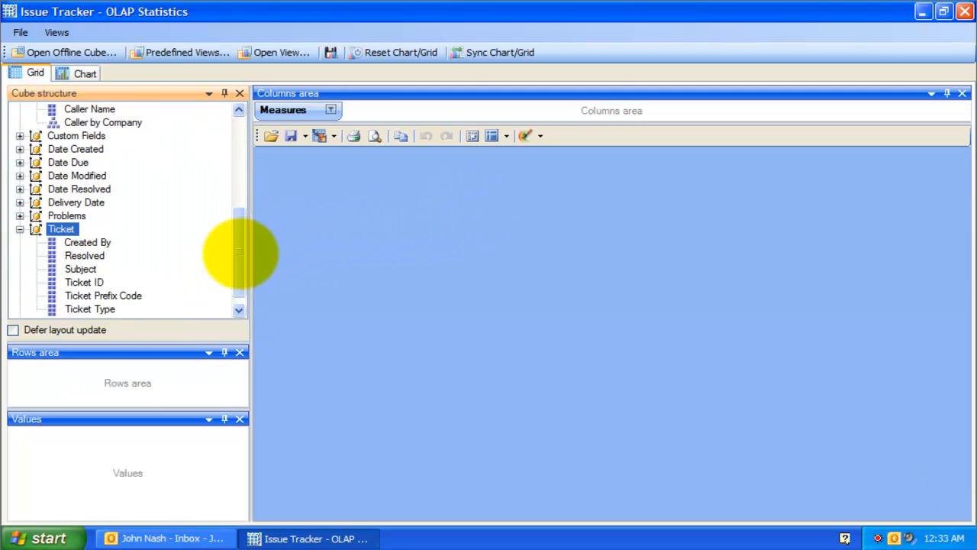
drag(240, 229, 239, 180)
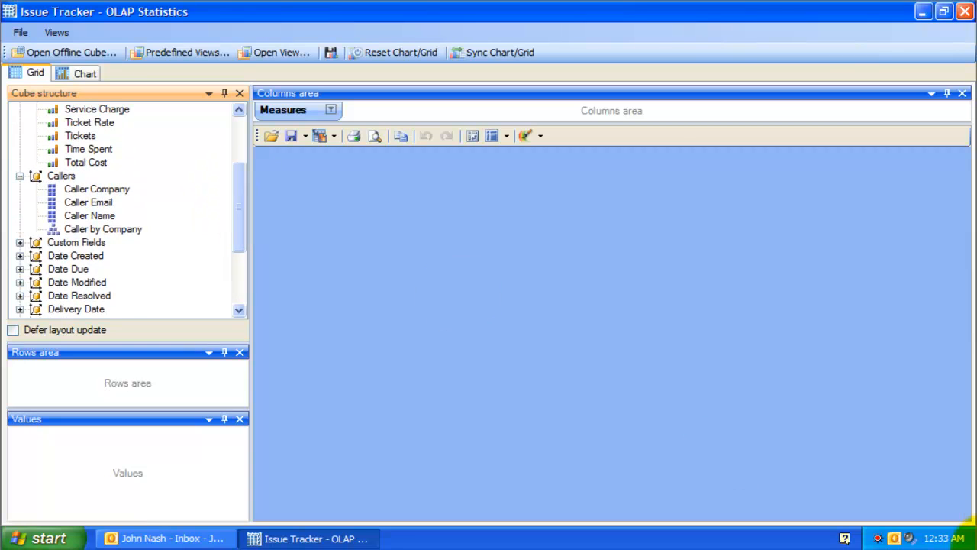
click(235, 127)
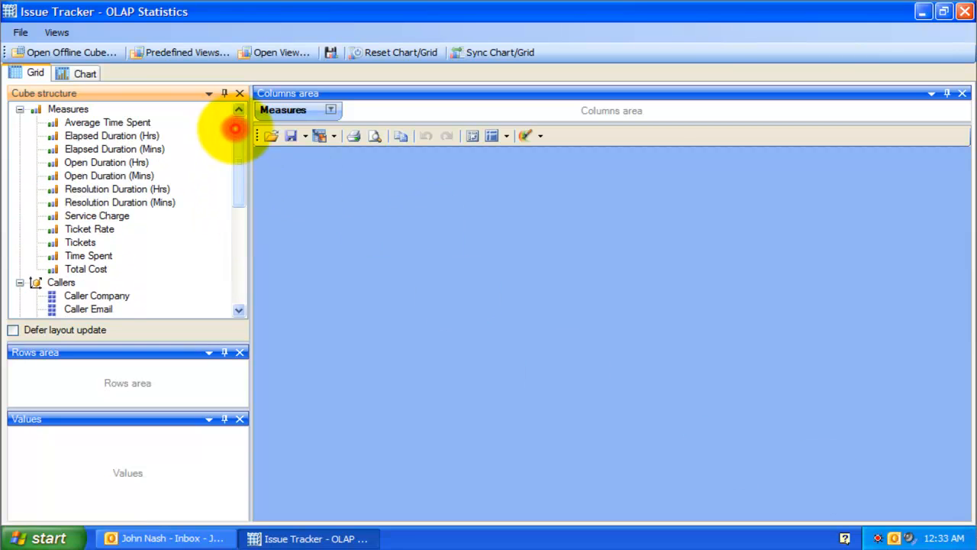
click(19, 109)
click(20, 122)
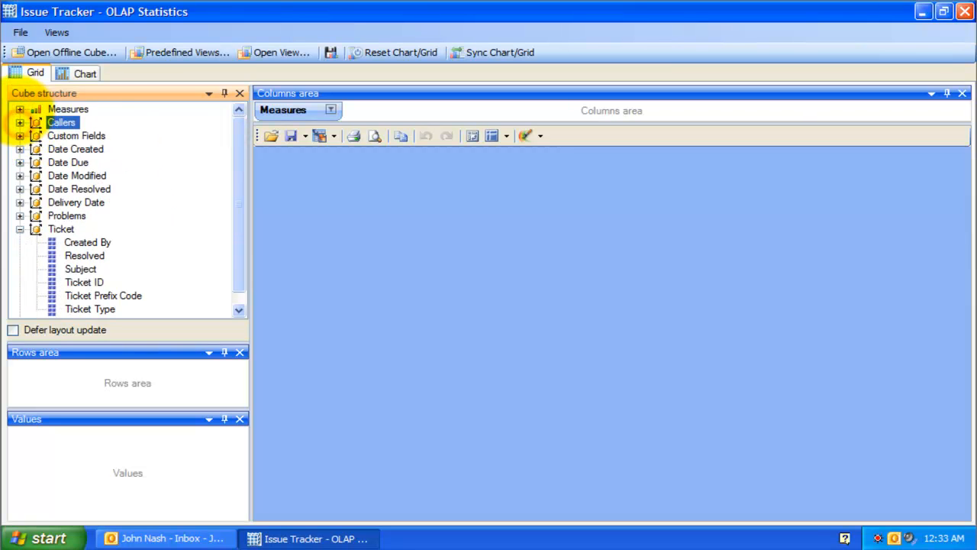
Check the placement options for the Resolution Duration (Hrs) measure and the Problems dimension.
click(19, 109)
click(90, 189)
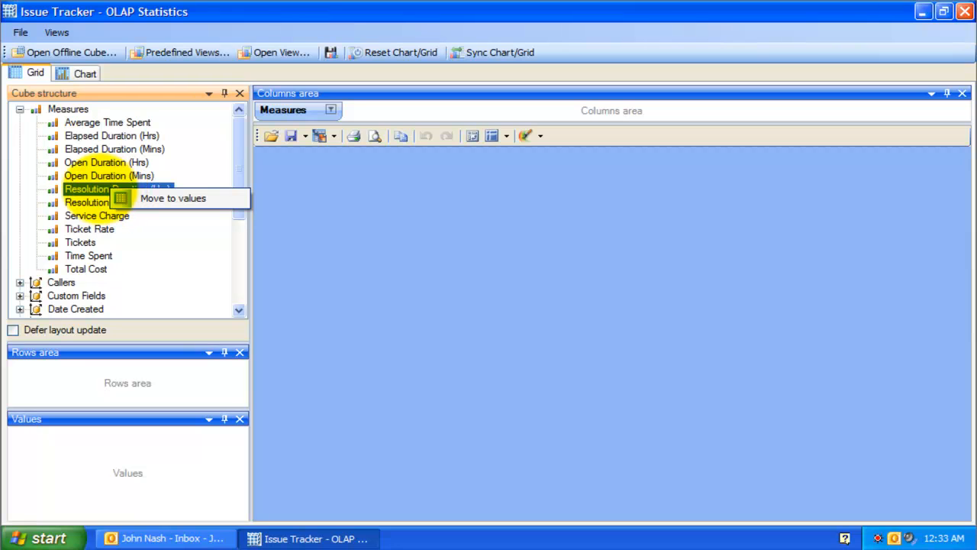
scroll(57, 284, down, 4)
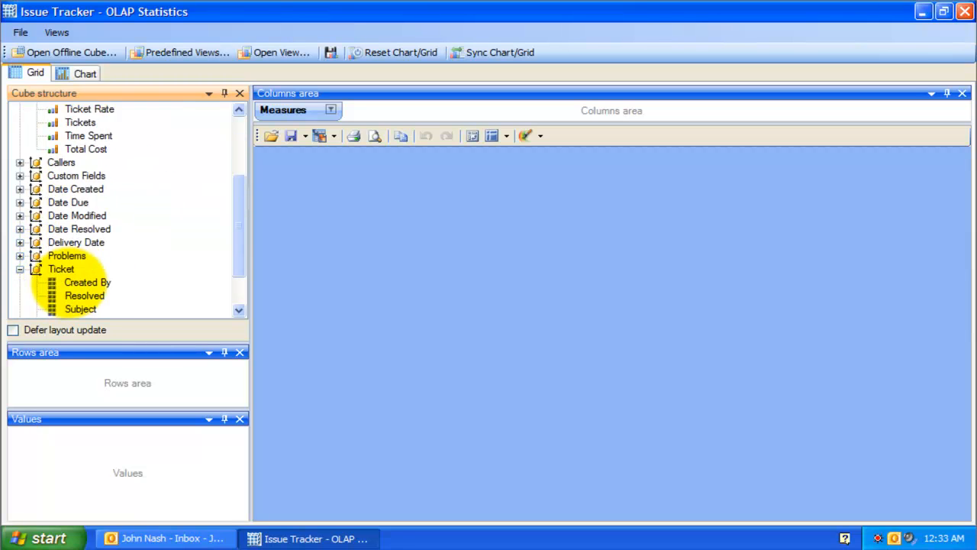
right_click(78, 256)
key(Escape)
scroll(78, 256, up, 4)
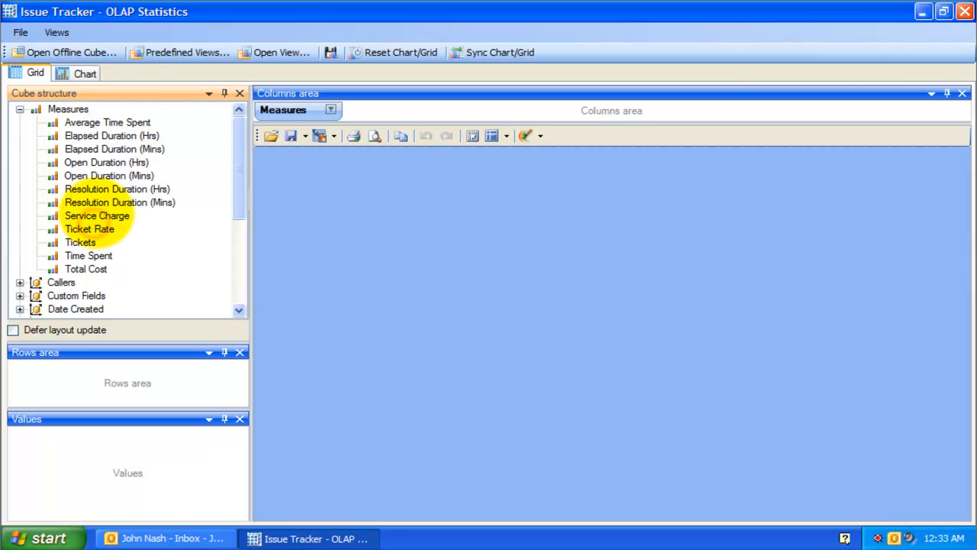
Add the Time Spent measure to the grid's values, with Ticket Type as its rows.
click(99, 256)
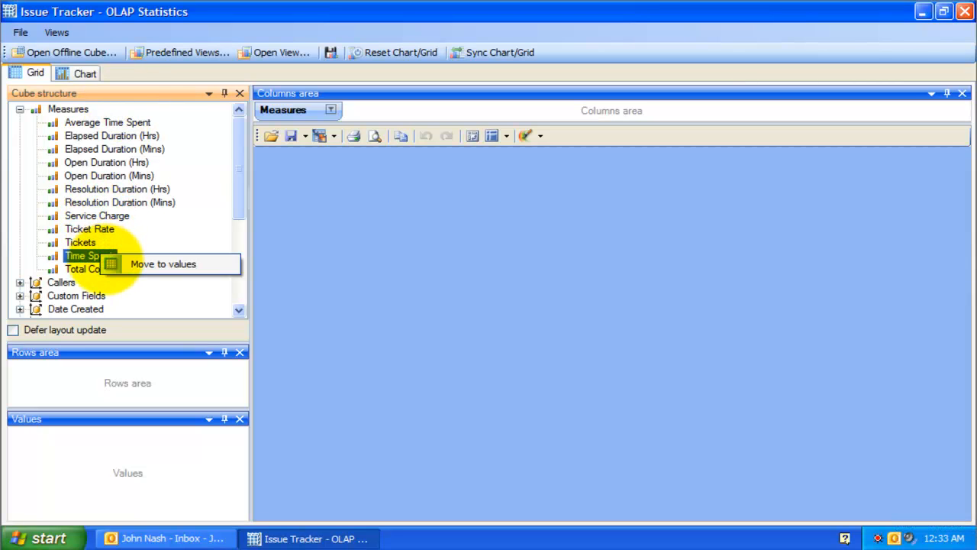
click(118, 265)
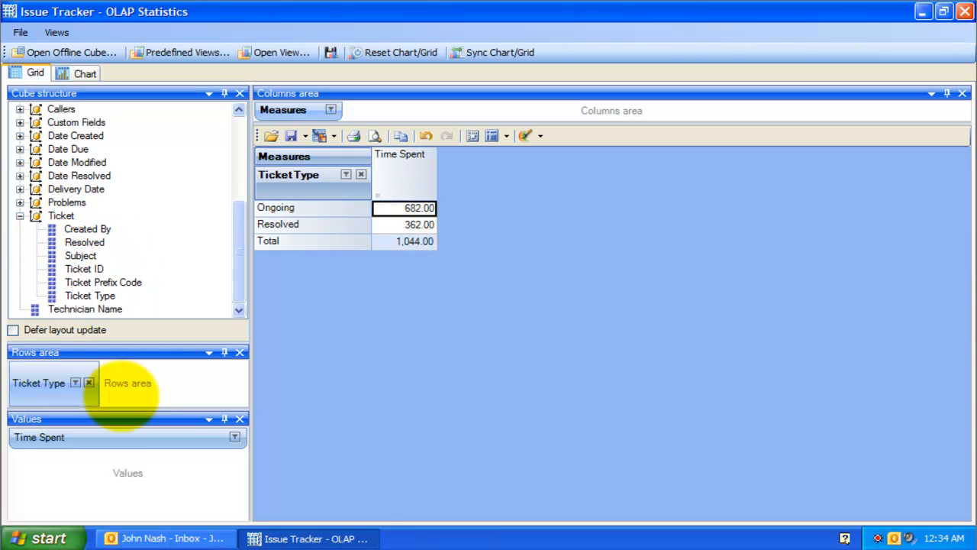
Filter the Ticket Type rows to exclude Resolved, keeping only Ongoing.
click(76, 382)
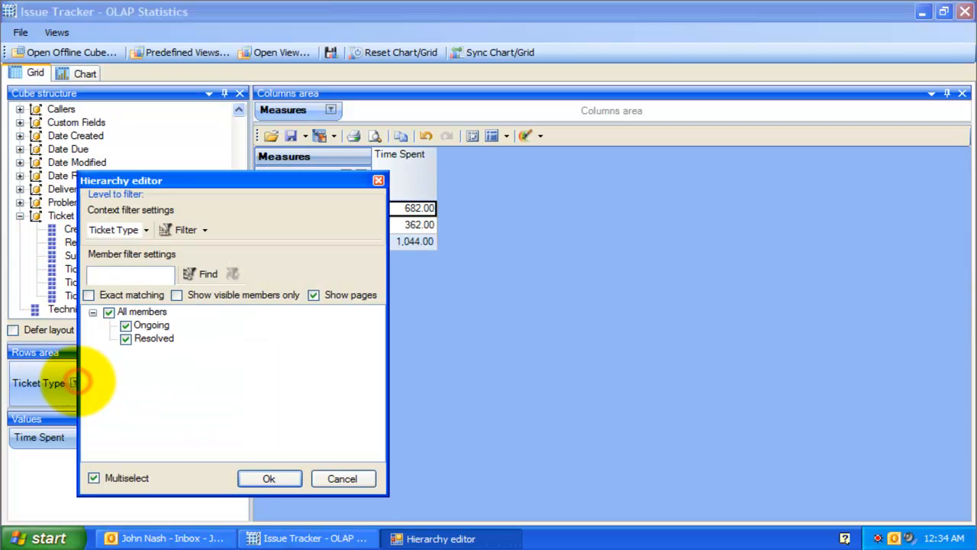
click(126, 339)
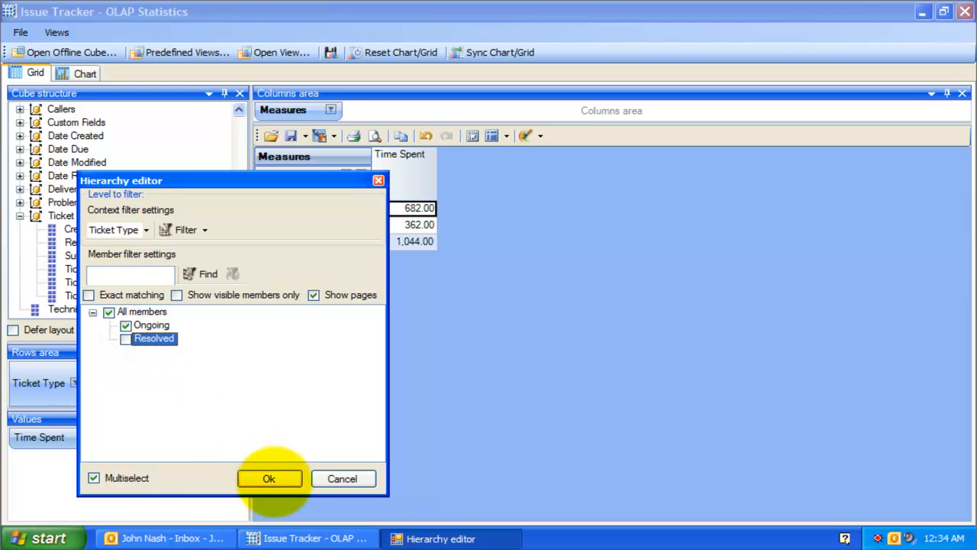
click(269, 478)
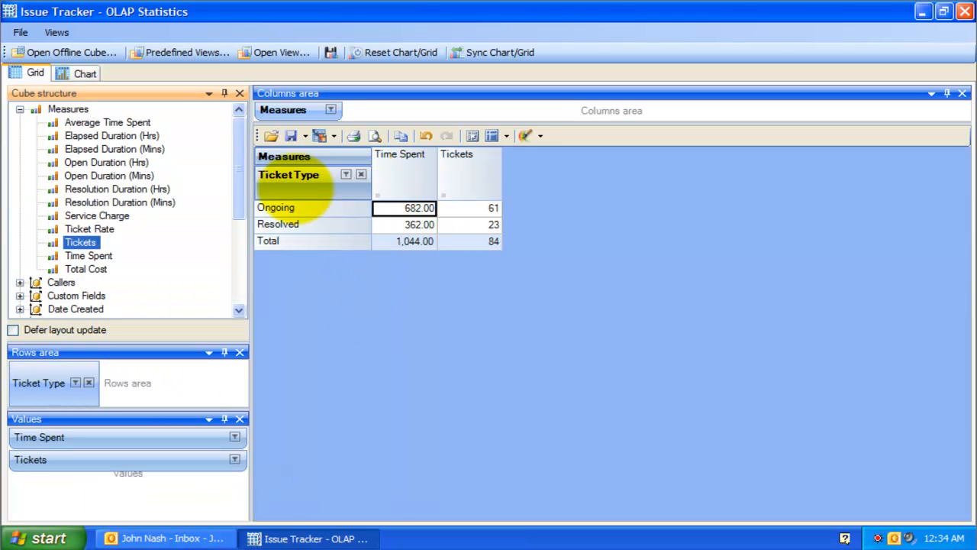
Examine the Time Spent and Tickets figures by ticket type, and look at the grid's save and export options.
click(309, 189)
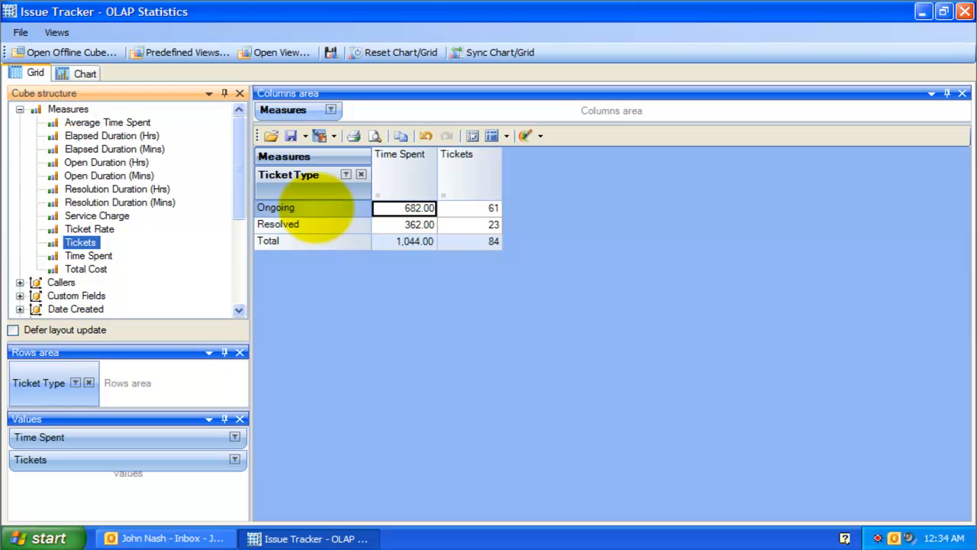
click(389, 354)
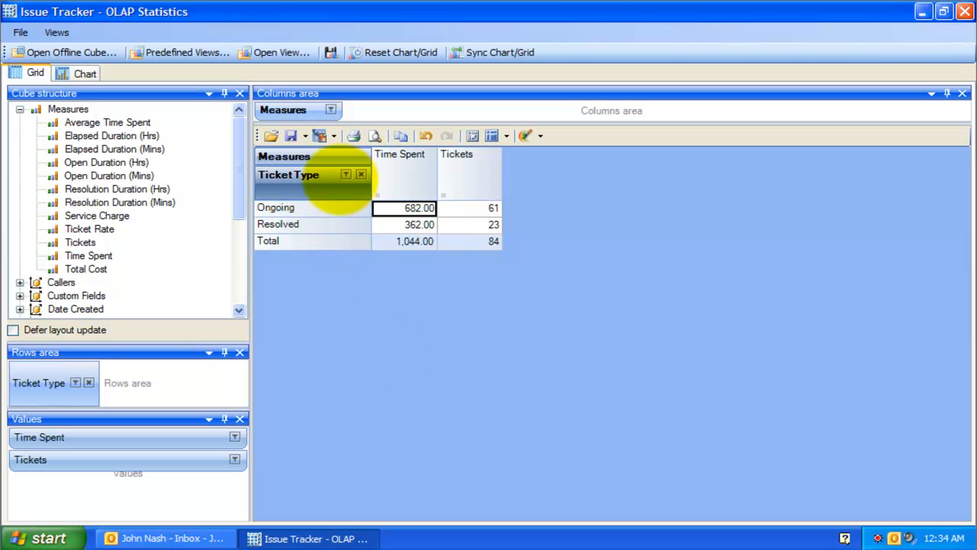
click(305, 136)
click(321, 136)
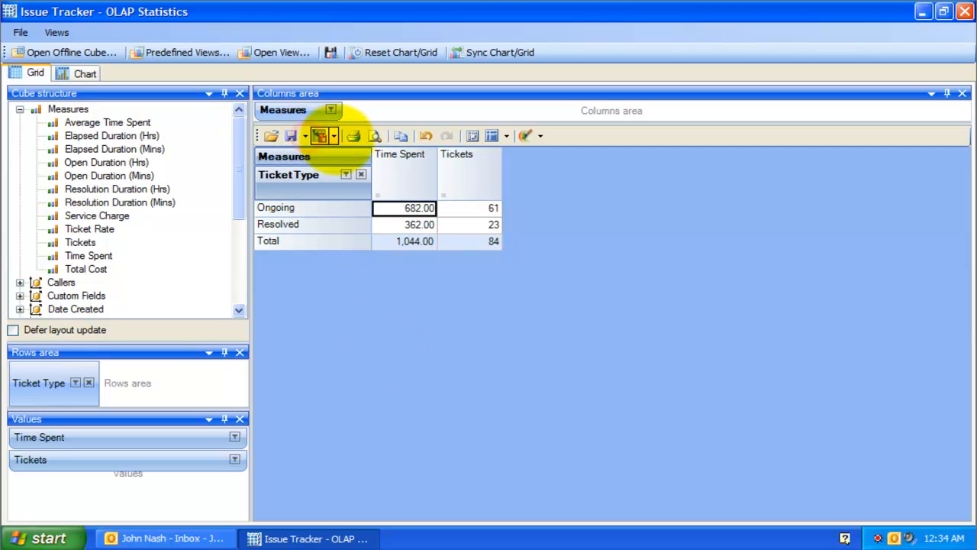
click(334, 136)
click(335, 137)
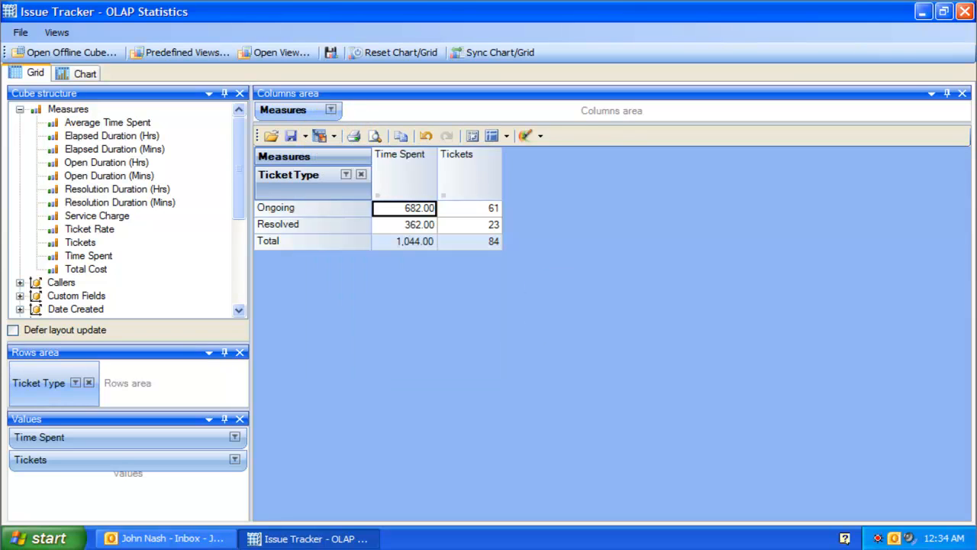
Load the predefined Technician - Tickets view and check the ongoing and resolved tickets for each technician.
click(575, 448)
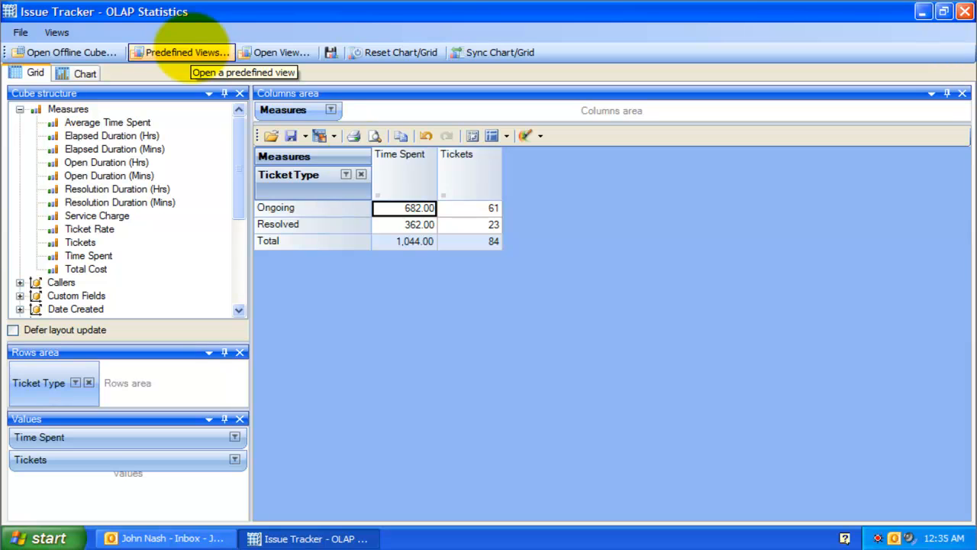
click(192, 50)
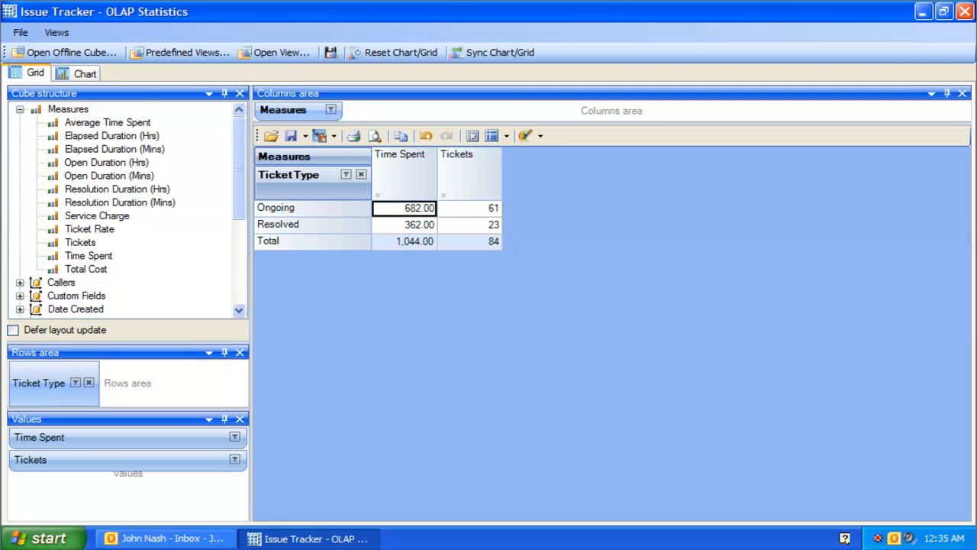
click(21, 32)
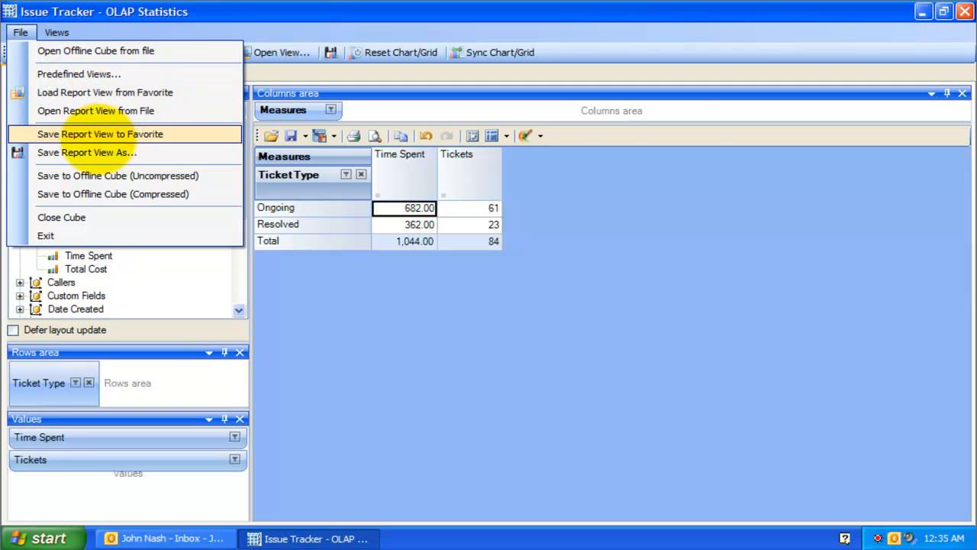
click(80, 74)
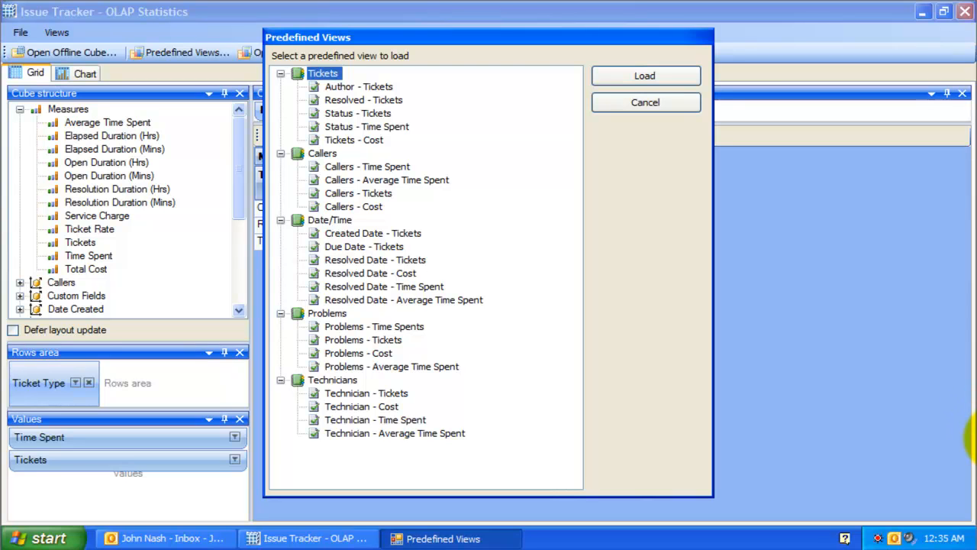
click(359, 393)
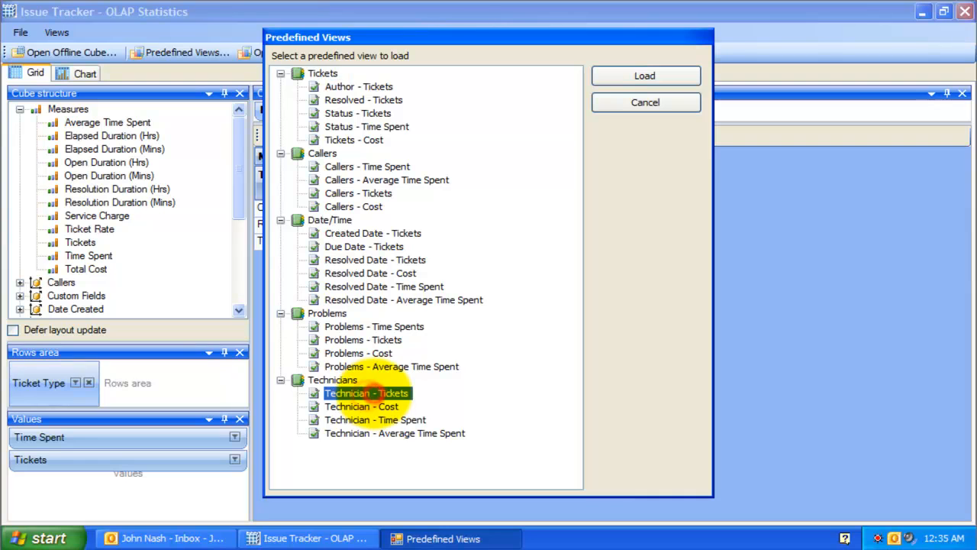
click(647, 77)
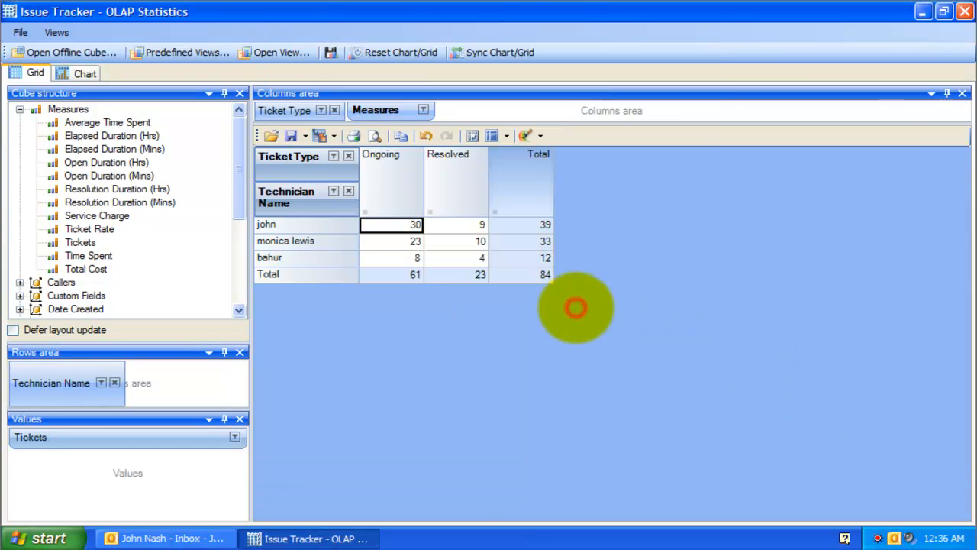
click(300, 226)
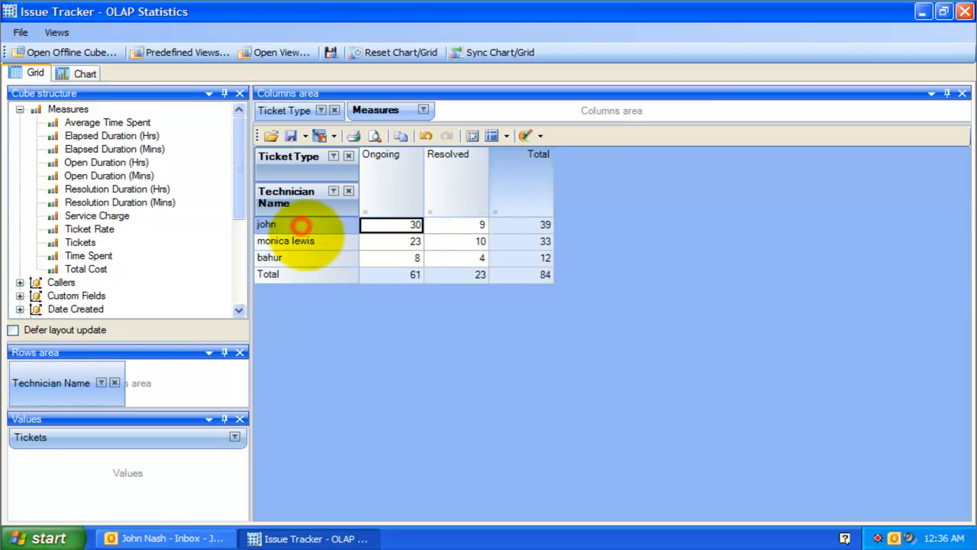
click(309, 242)
Load the predefined Technician - Cost view and review the total cost for each technician.
click(204, 50)
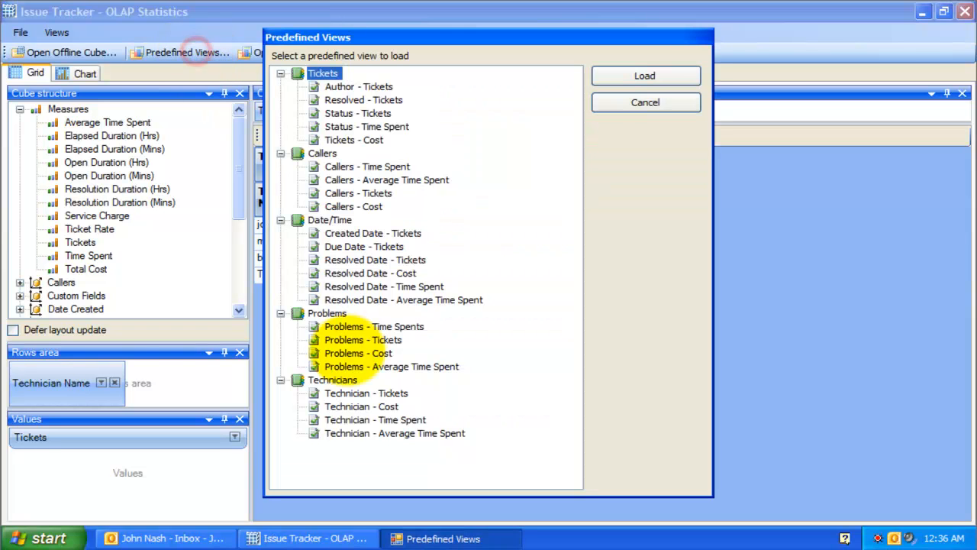
click(359, 406)
click(655, 75)
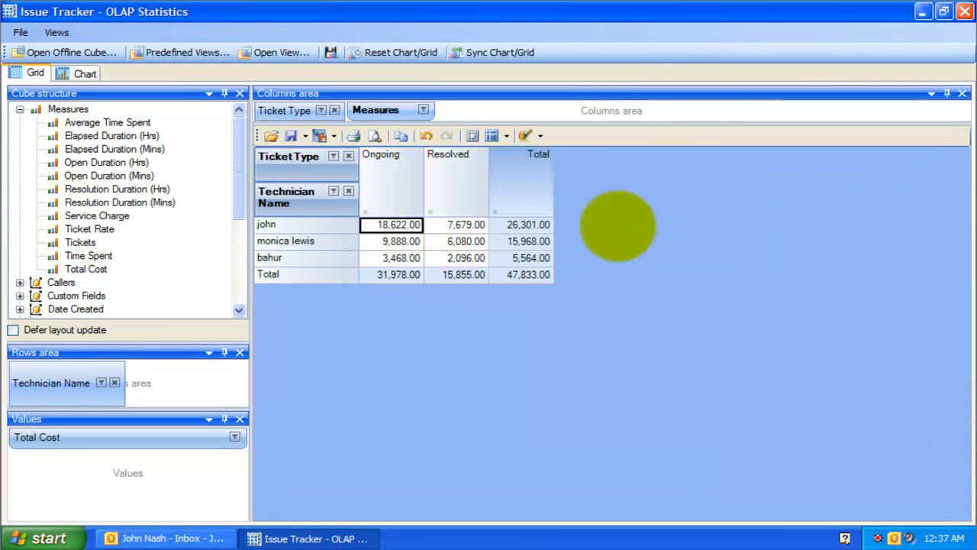
click(582, 240)
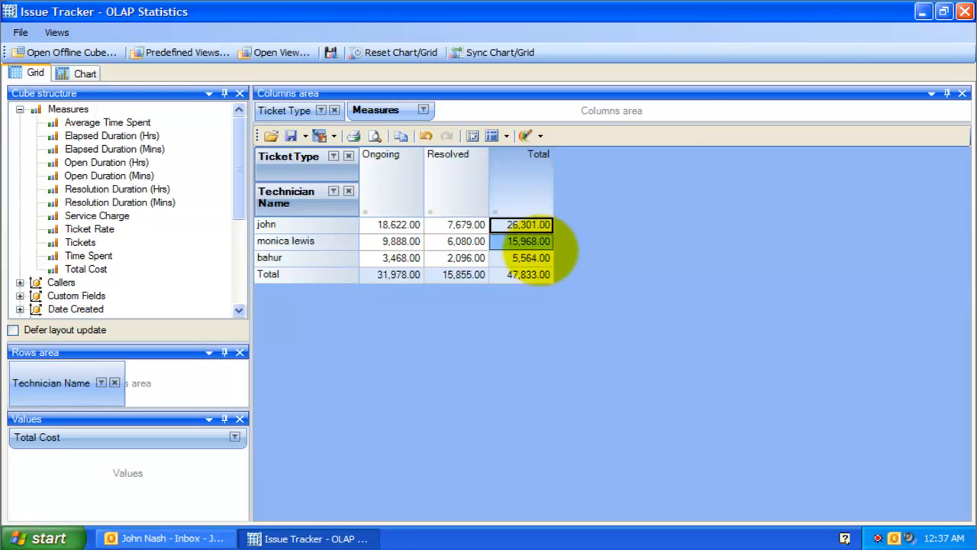
Load the predefined Problems - Tickets view and expand the Hardware and Software categories to their problem types, with the row header column widened.
click(180, 52)
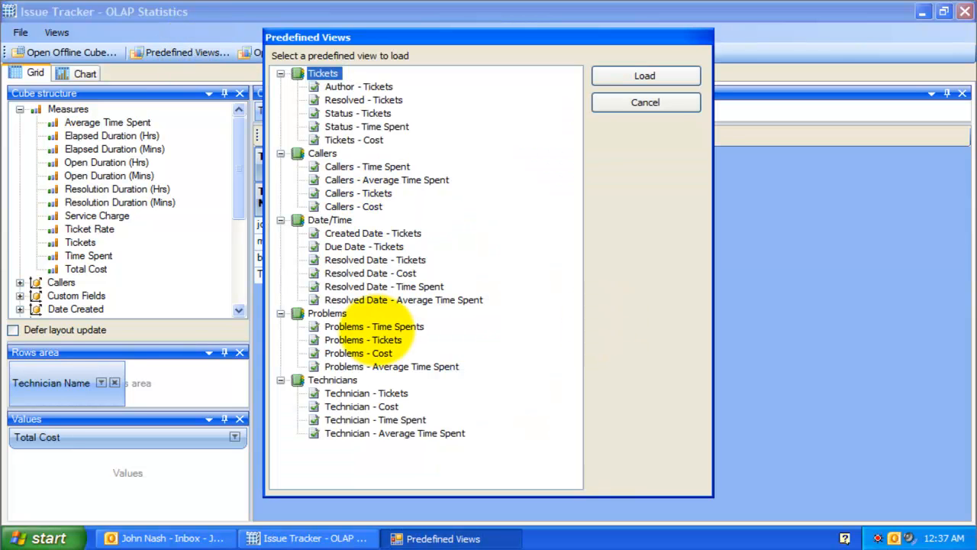
click(358, 339)
click(660, 77)
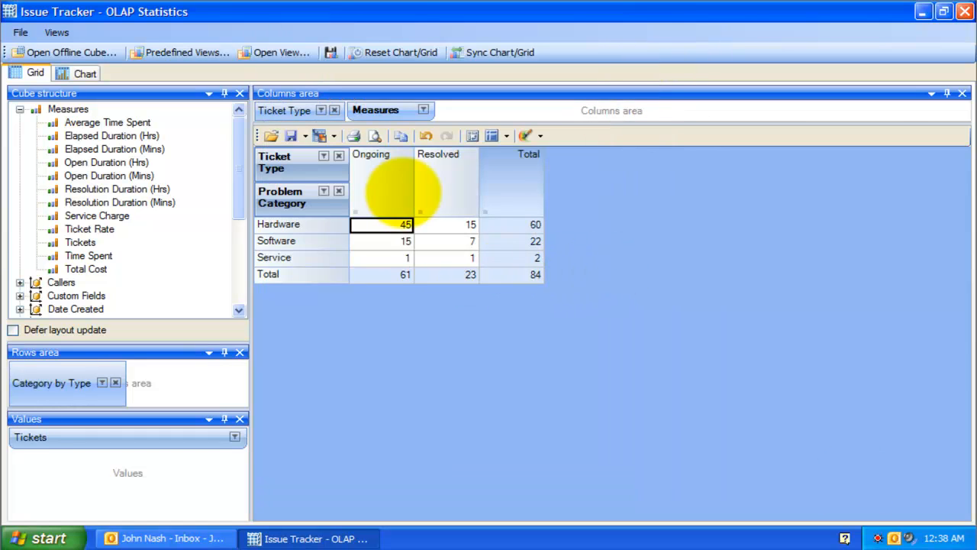
click(260, 224)
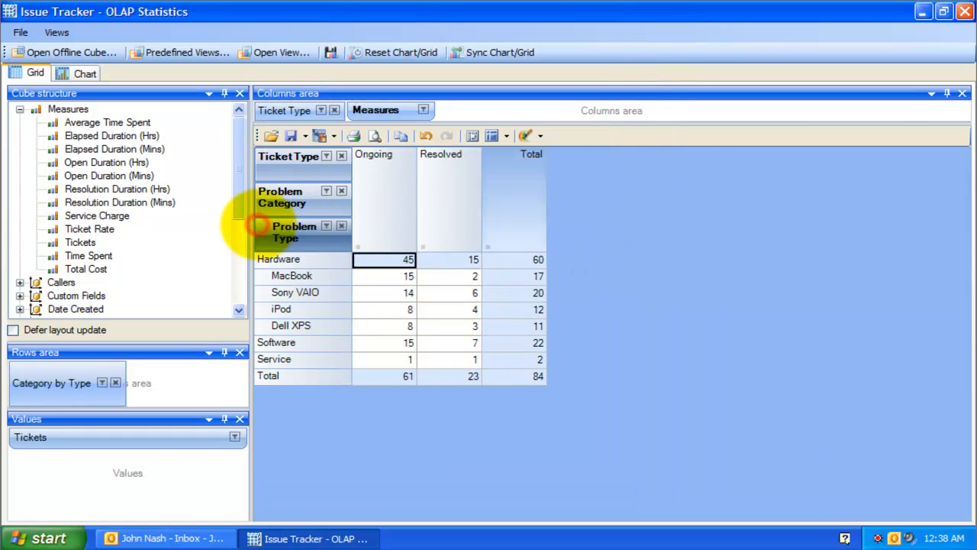
drag(353, 165, 419, 172)
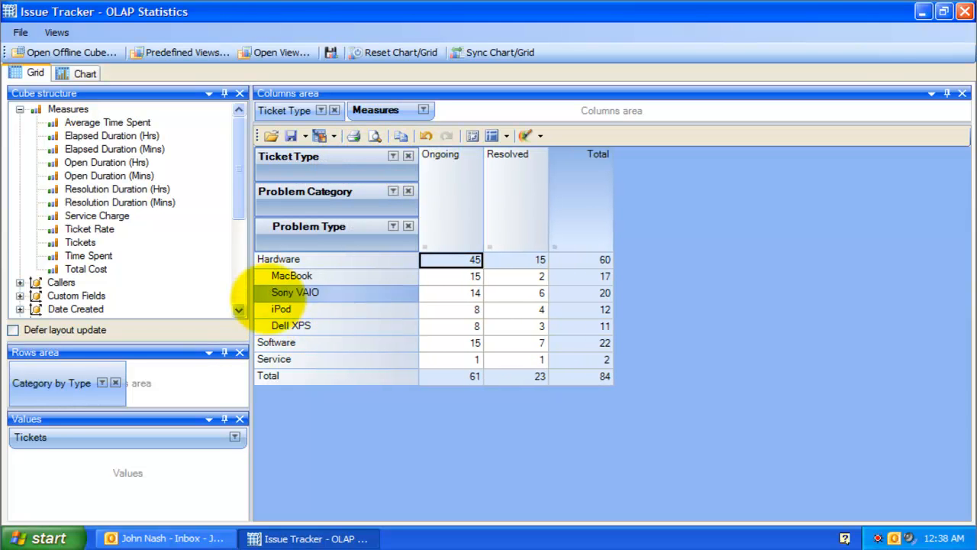
click(260, 342)
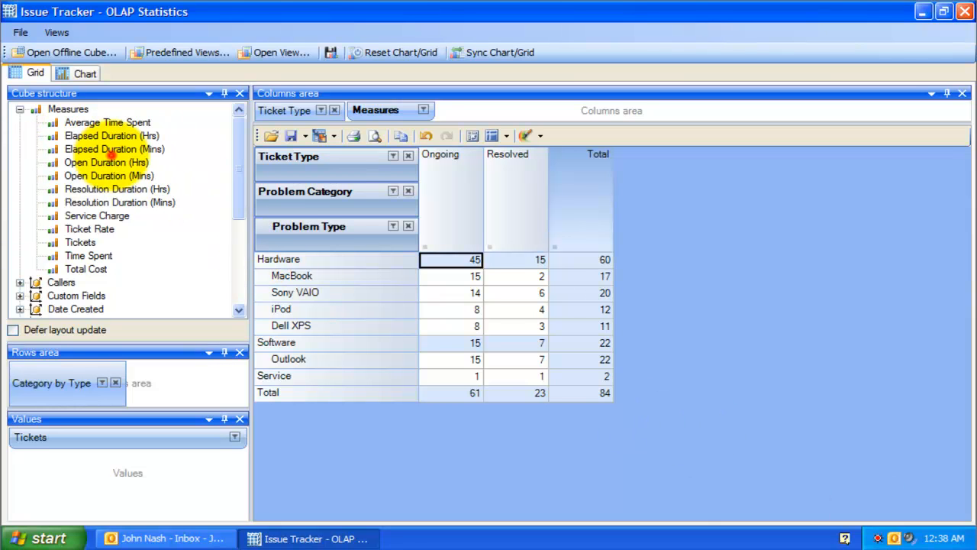
Add the Ticket Rate, Service Charge and Resolution Duration (Hrs) measures to the grid's values.
click(107, 161)
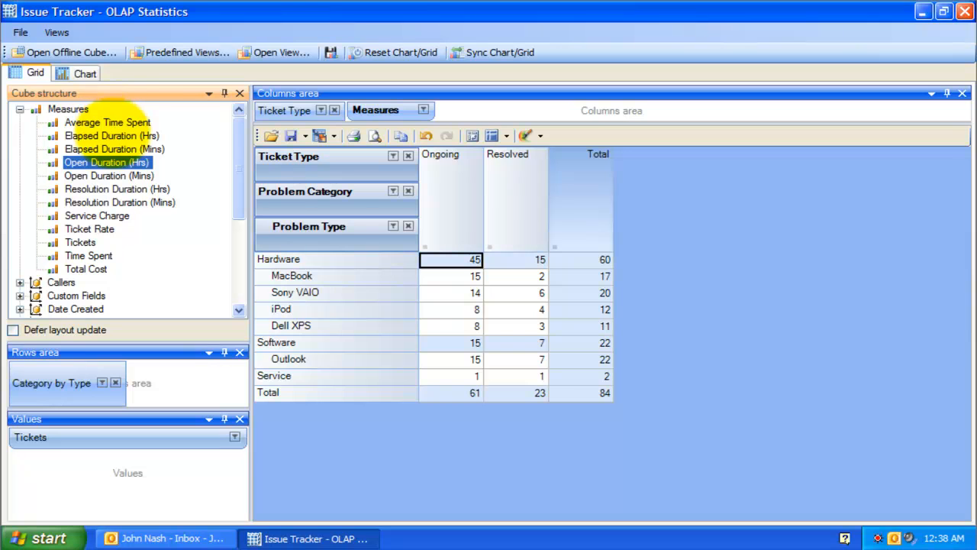
drag(92, 227, 111, 471)
drag(97, 215, 119, 497)
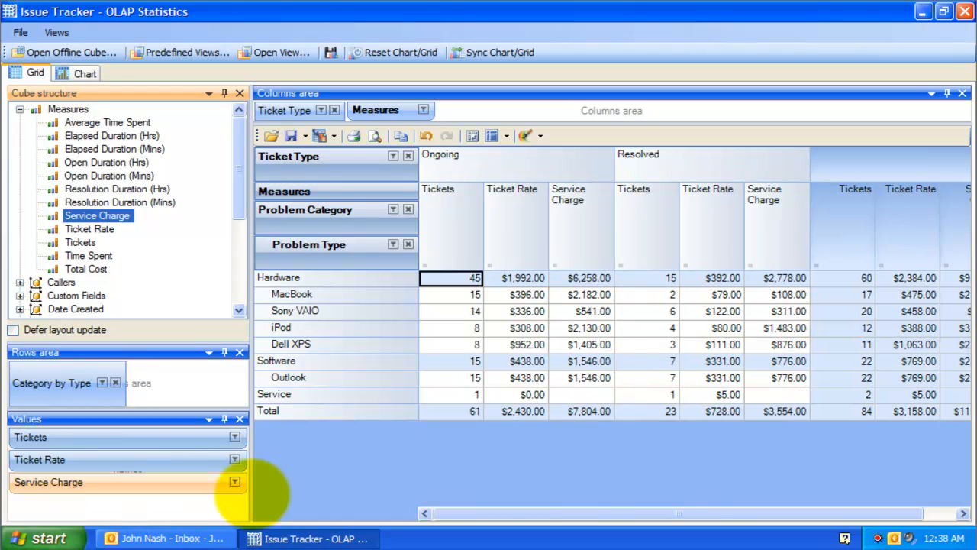
drag(117, 189, 92, 502)
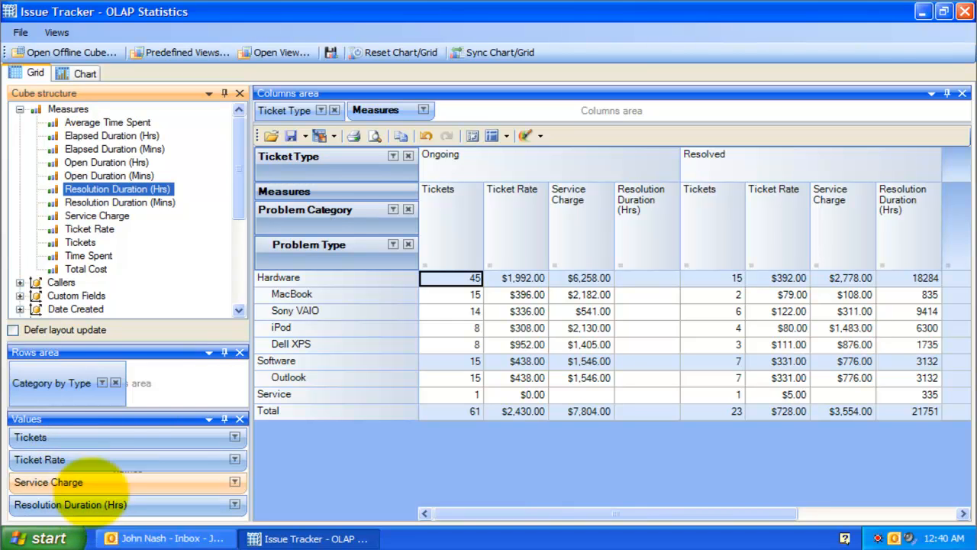
Filter the grid's Ticket Type columns to exclude Resolved, keeping only Ongoing.
click(321, 110)
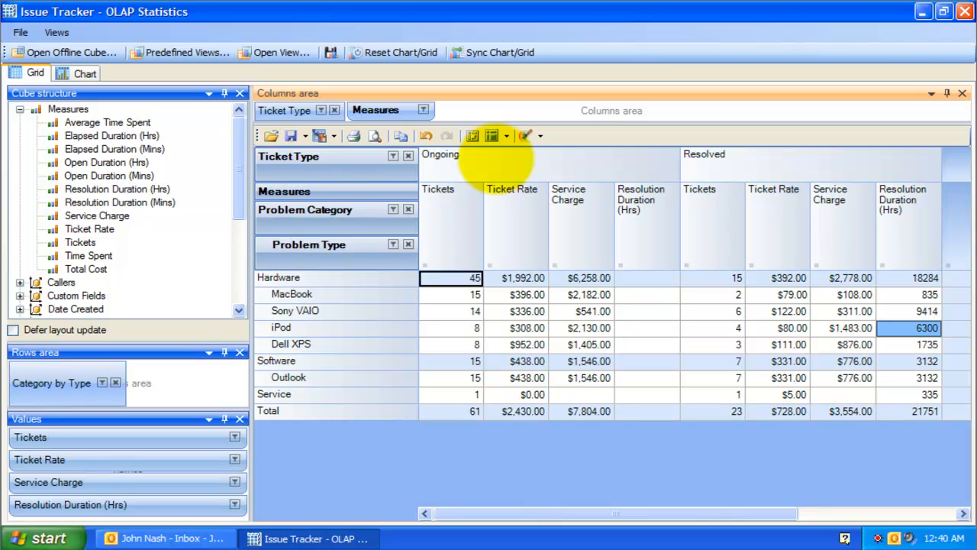
click(393, 156)
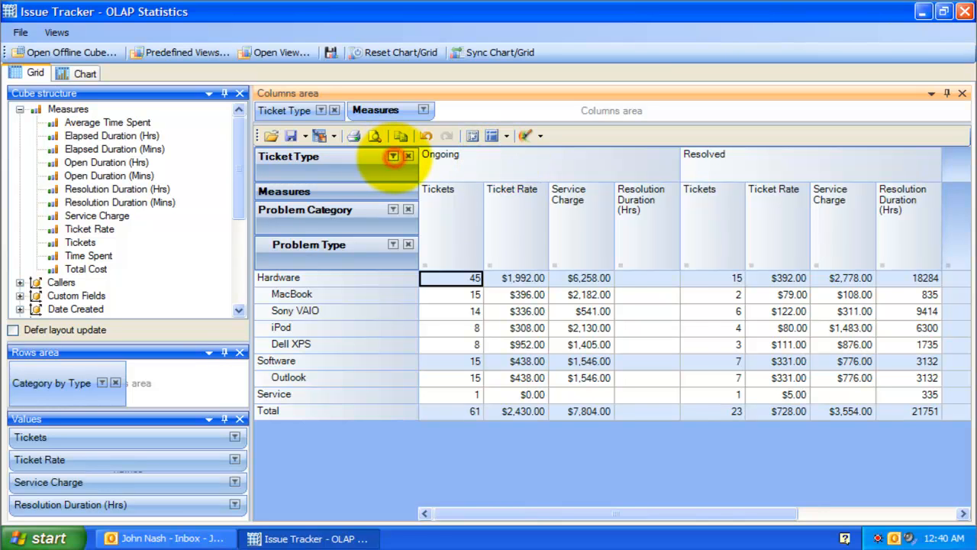
click(442, 326)
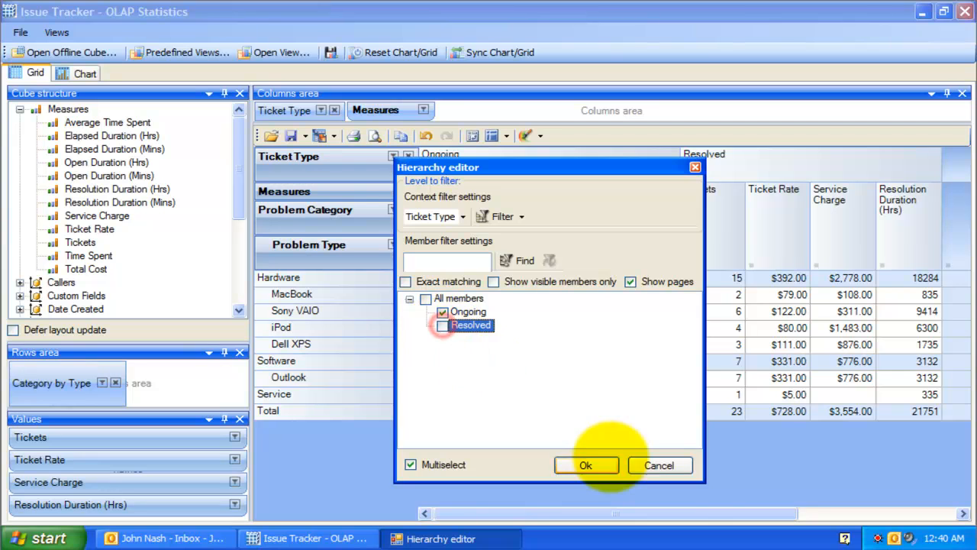
click(600, 462)
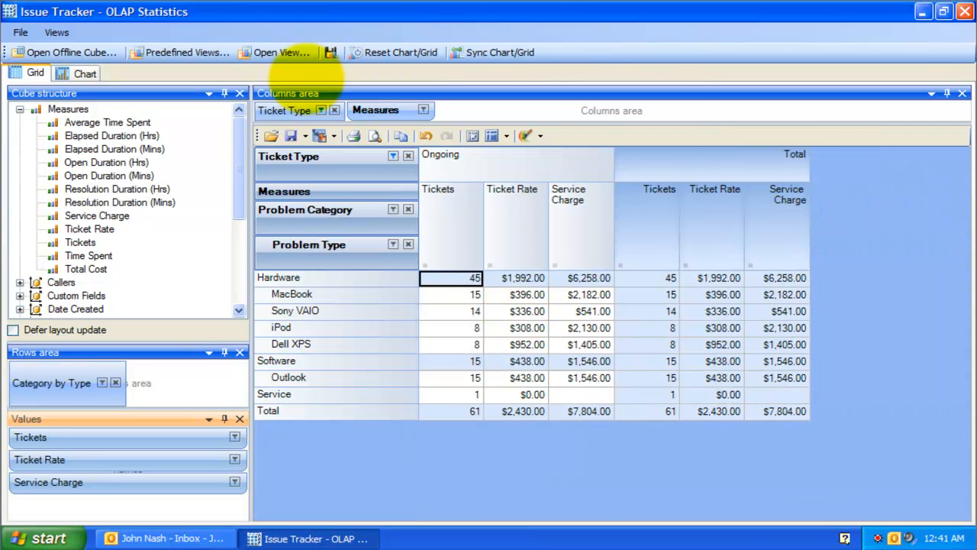
Use the Open Duration (Hrs) measure in the values instead of Resolution Duration (Hrs), and synchronise the chart with the grid.
click(107, 162)
drag(106, 162, 145, 502)
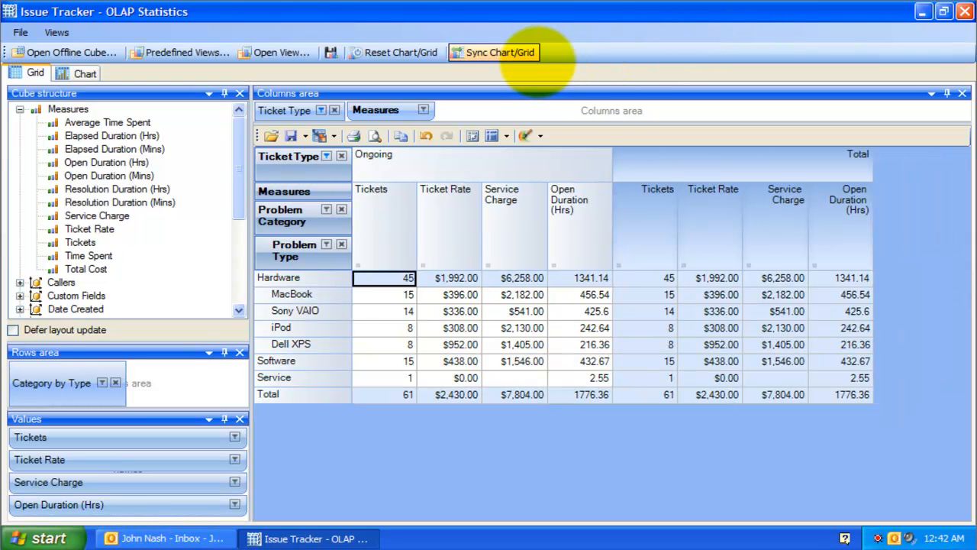
click(527, 52)
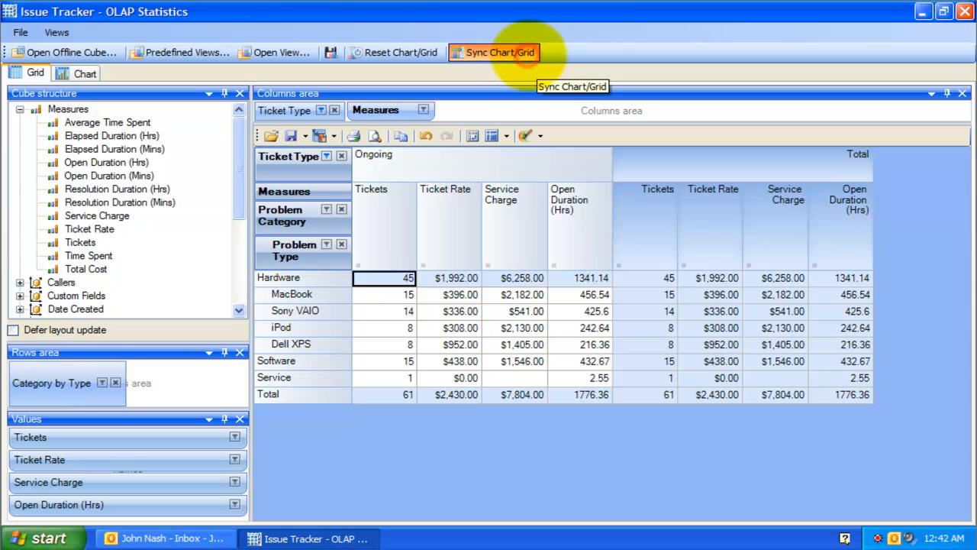
Show the chart and filter its Ticket Type rows to exclude Resolved.
click(82, 73)
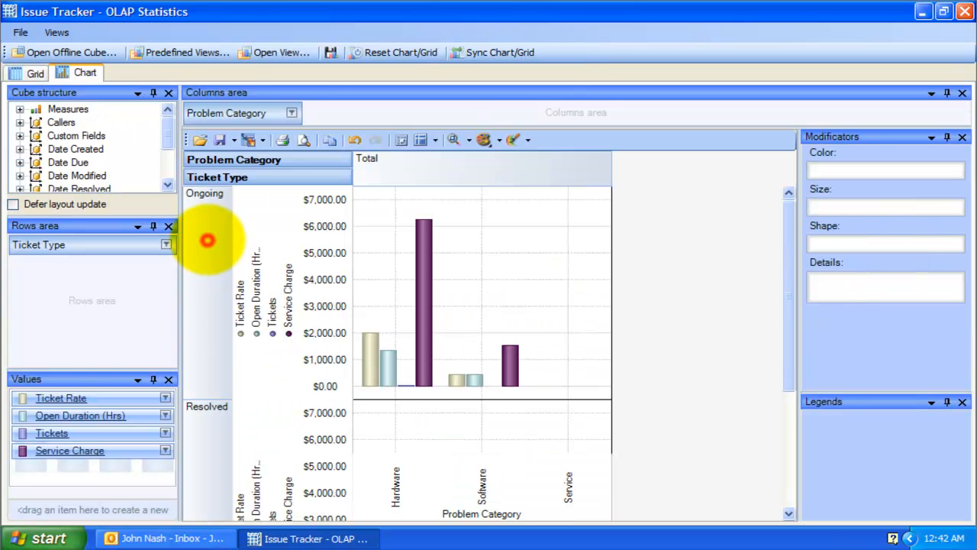
click(165, 245)
click(216, 338)
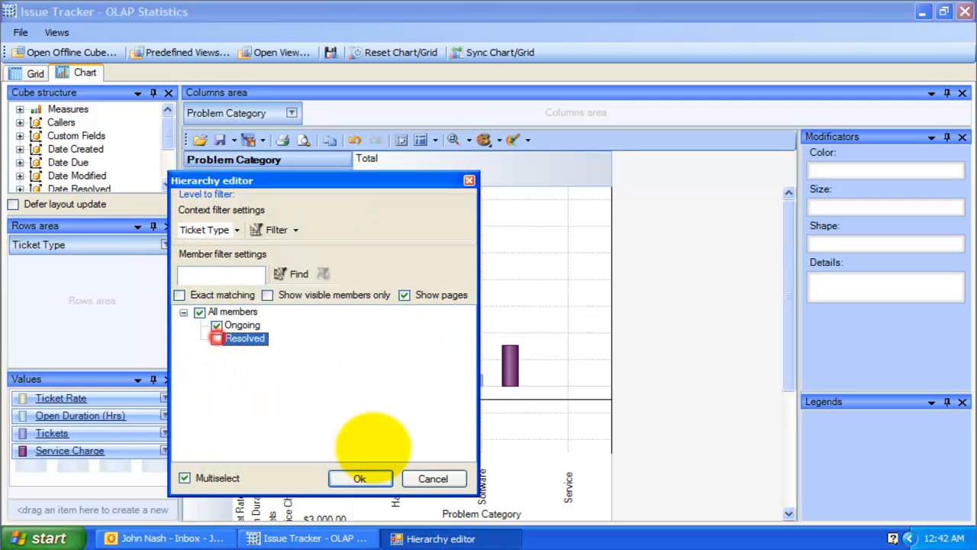
click(359, 478)
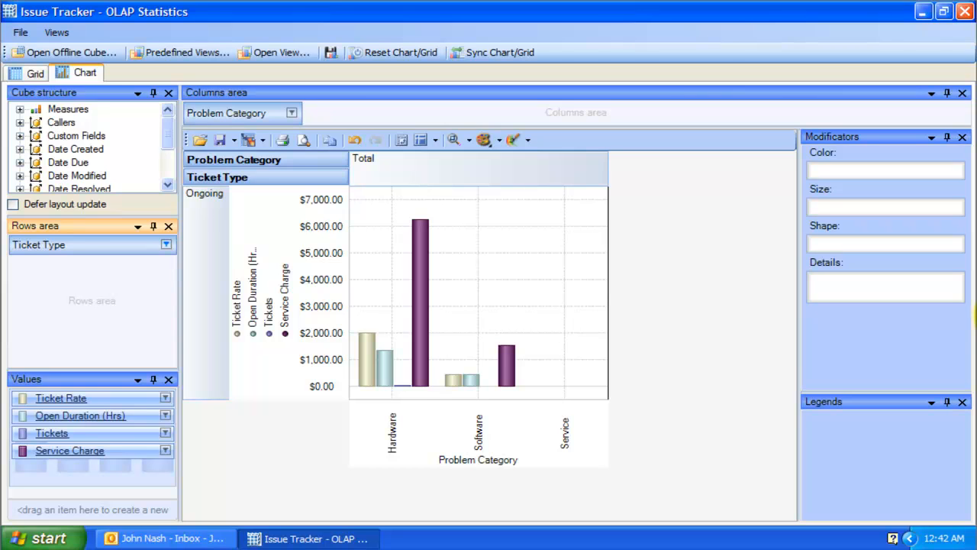
Change the chart's display from bars to points, and try a line style as well.
click(363, 207)
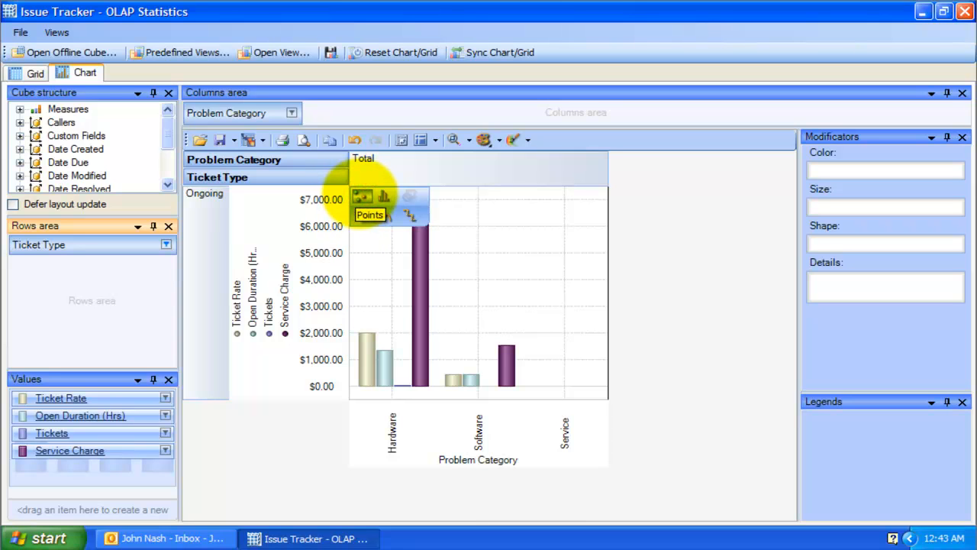
click(361, 197)
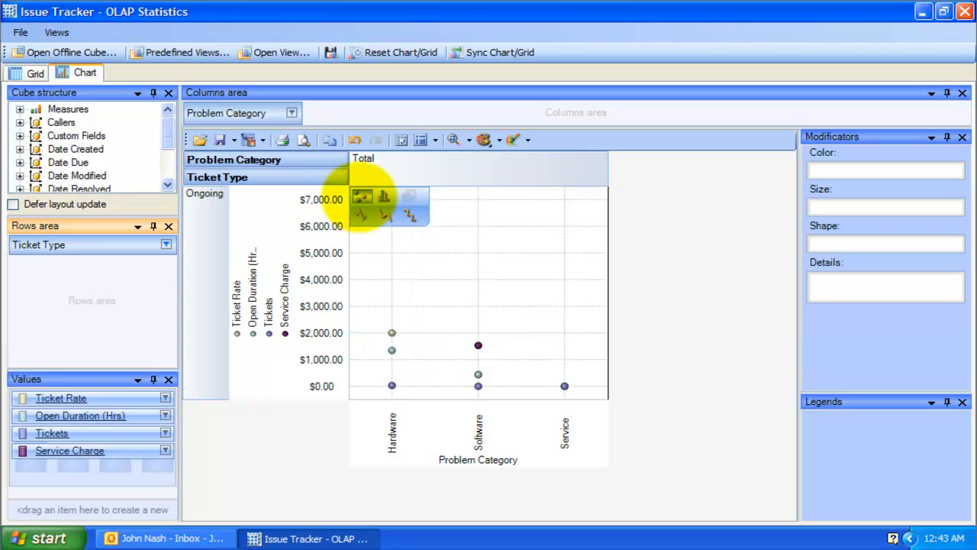
click(383, 214)
click(483, 280)
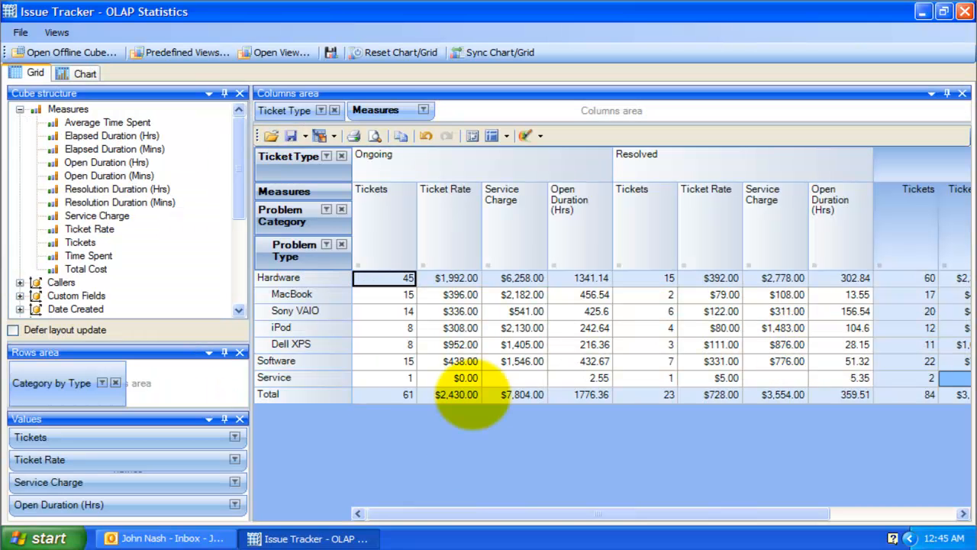
Reset the chart and grid to an empty layout.
click(468, 454)
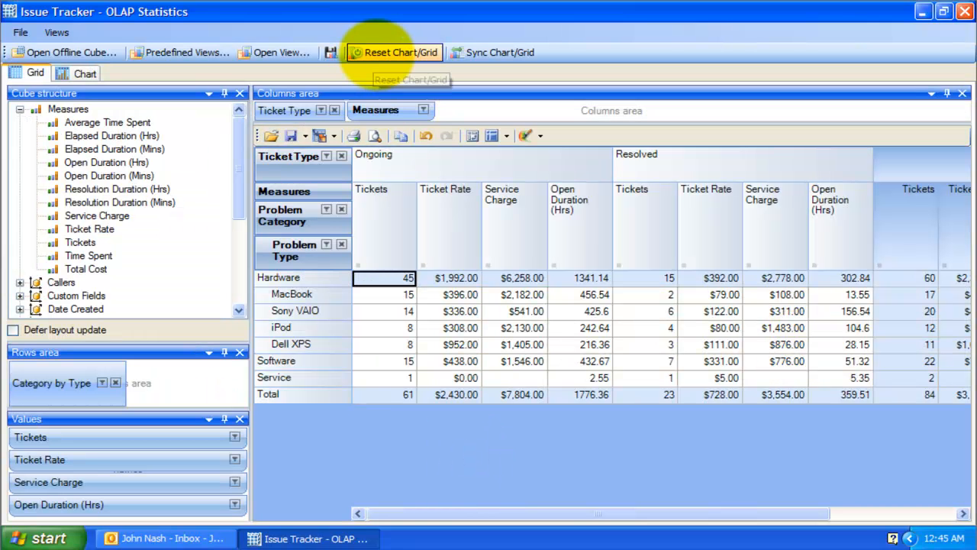
click(359, 52)
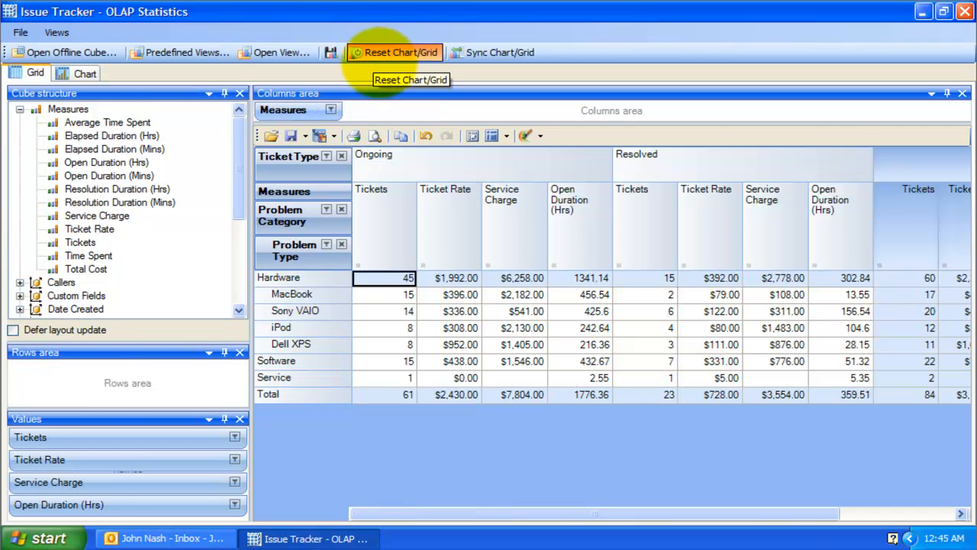
click(372, 352)
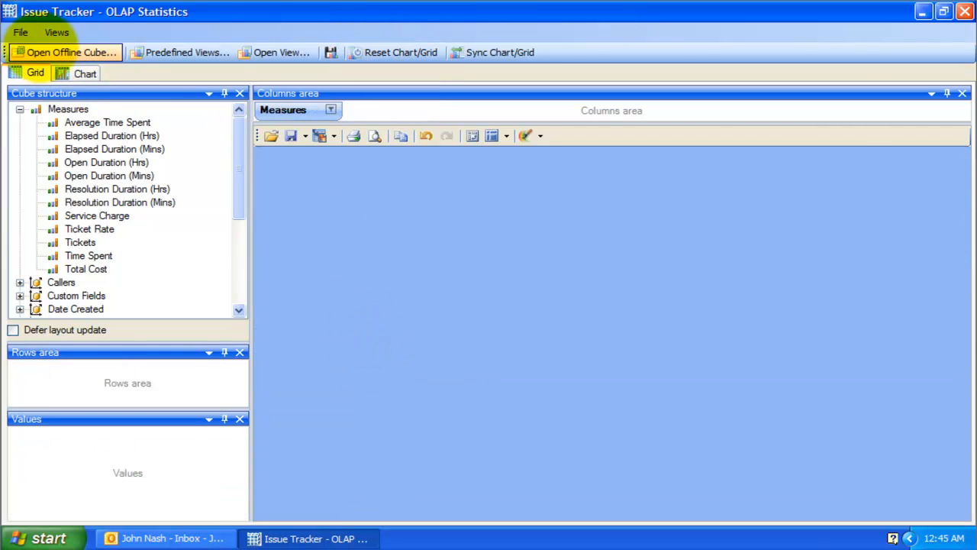
Open the saved report view of ticket measures by problem category from file.
click(21, 32)
click(88, 109)
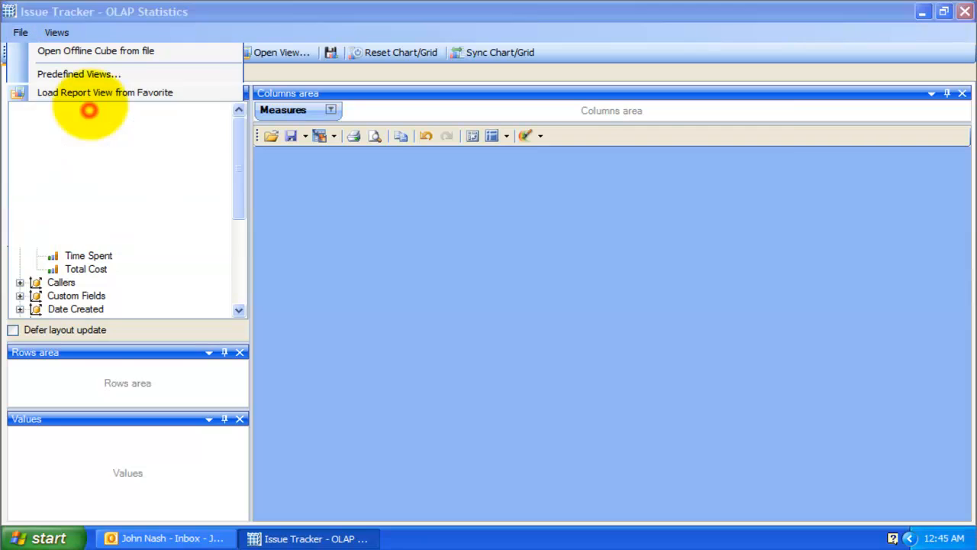
double_click(466, 226)
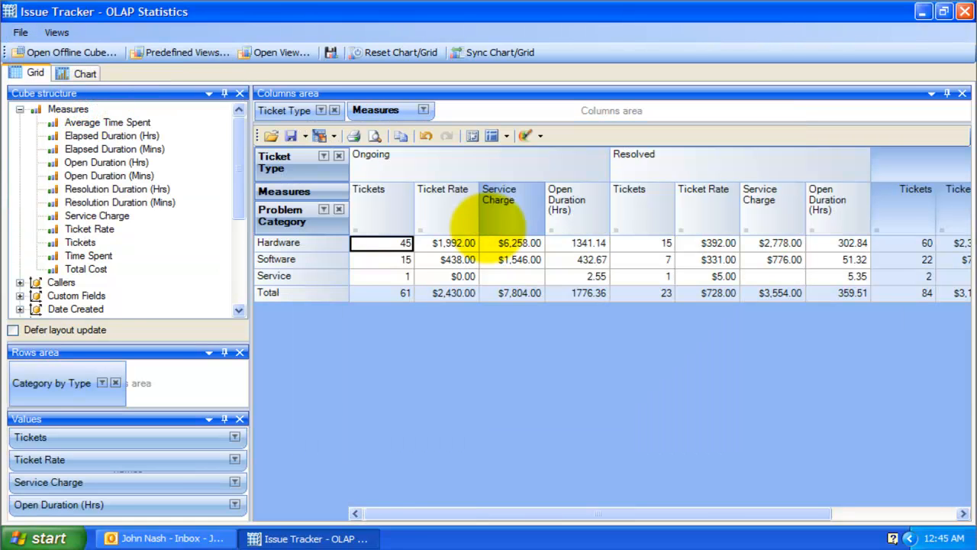
Expand the Hardware category into its problem types and export the grid to the Desktop as a PDF named report_tickets_rate.
click(259, 242)
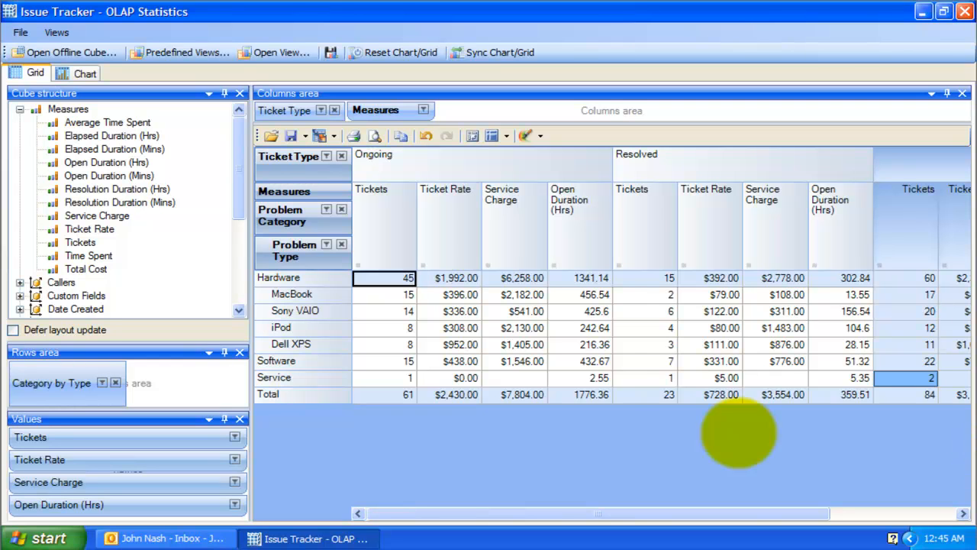
click(623, 448)
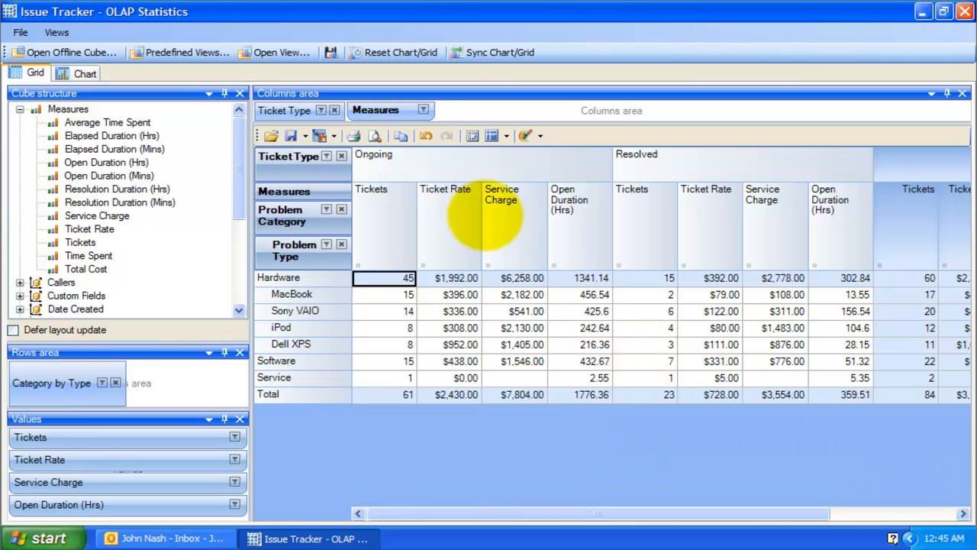
click(330, 136)
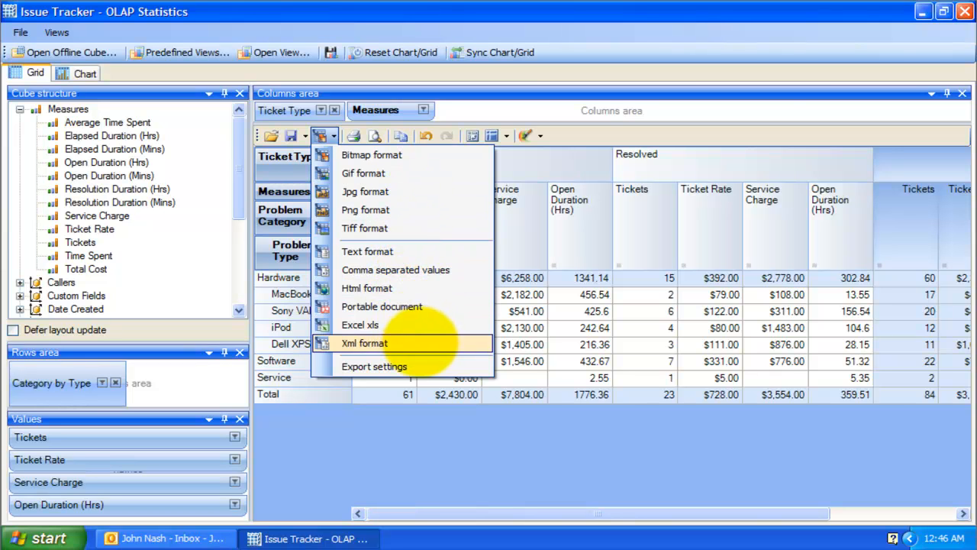
click(419, 307)
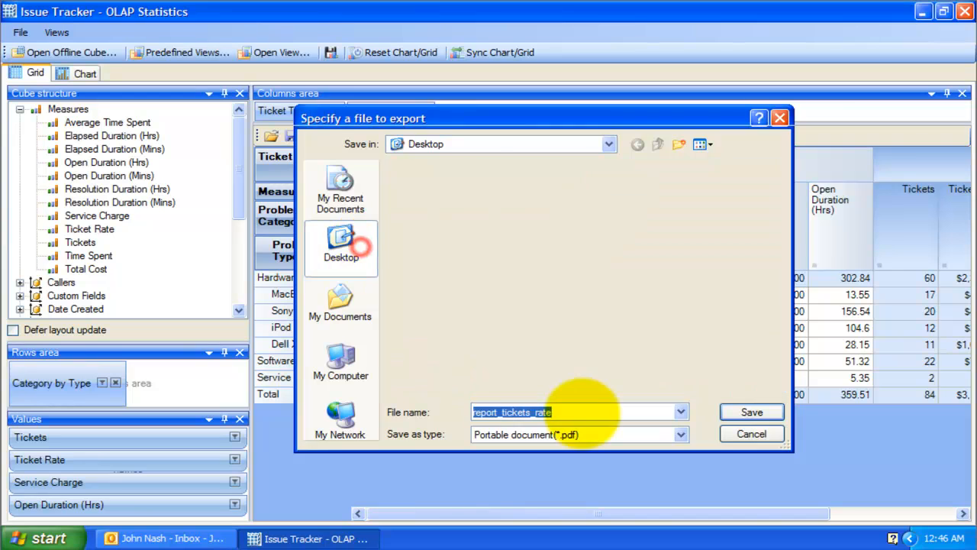
key(Return)
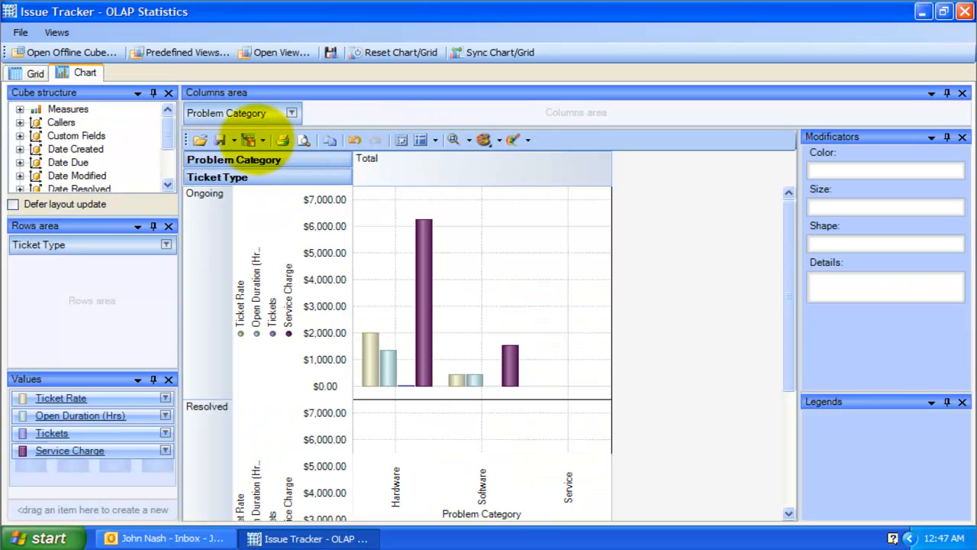
Export the chart to the Desktop as a JPG image named Charts_Report_rate.
click(249, 138)
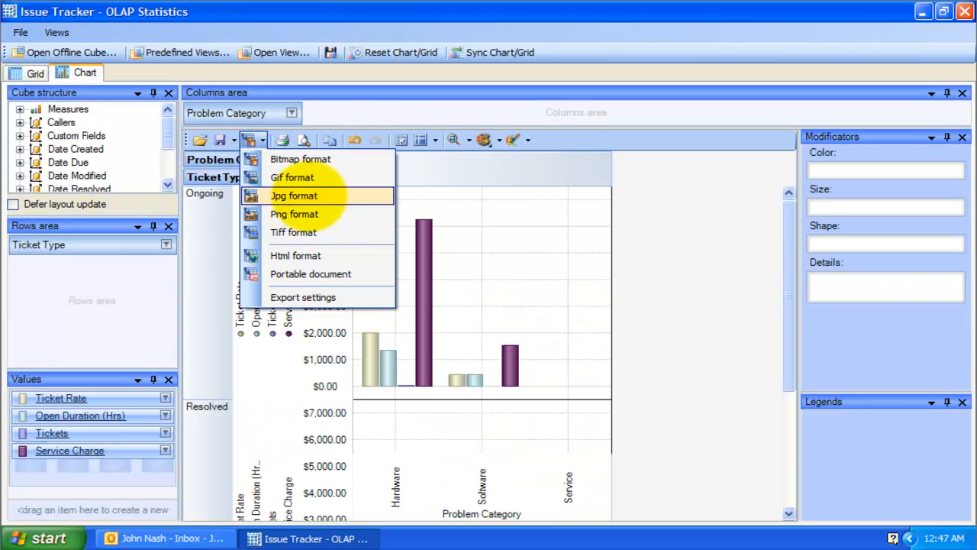
click(288, 195)
text(Charts_)
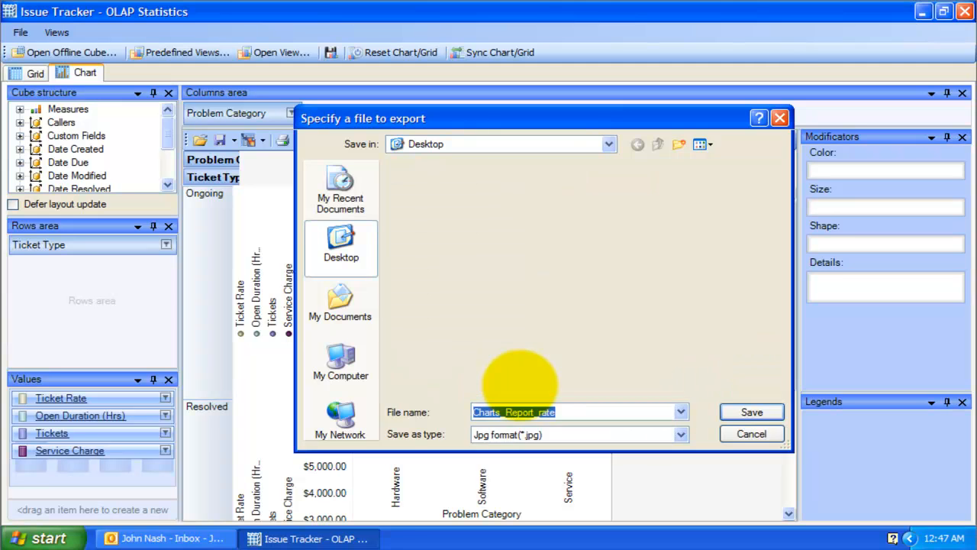
key(Return)
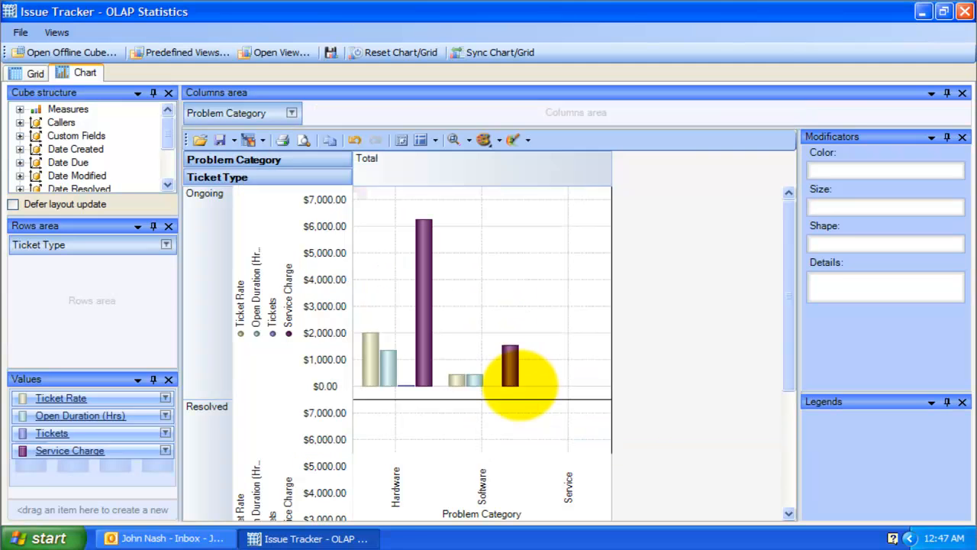
Minimise OLAP Statistics, open the exported Charts_Report_rate image from the desktop and view it maximised.
click(923, 12)
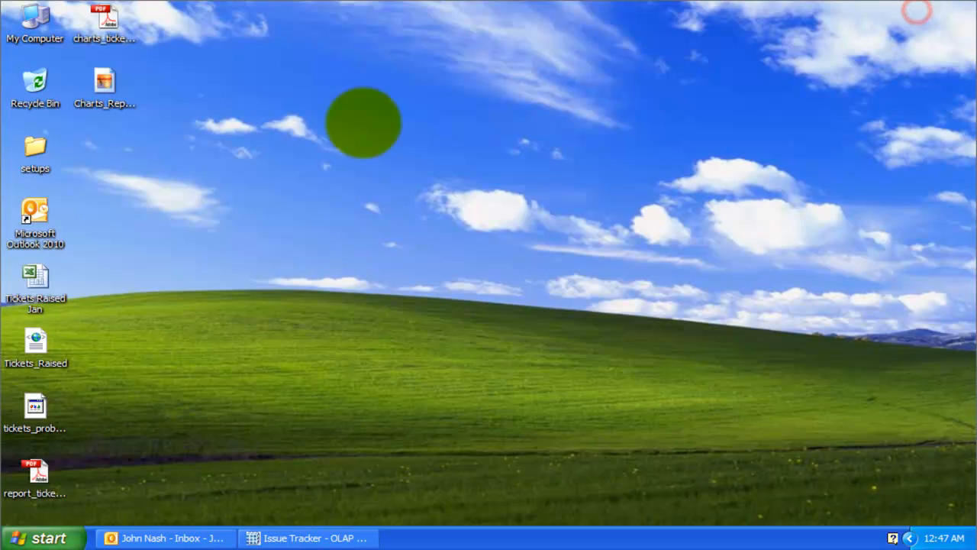
click(114, 88)
double_click(122, 84)
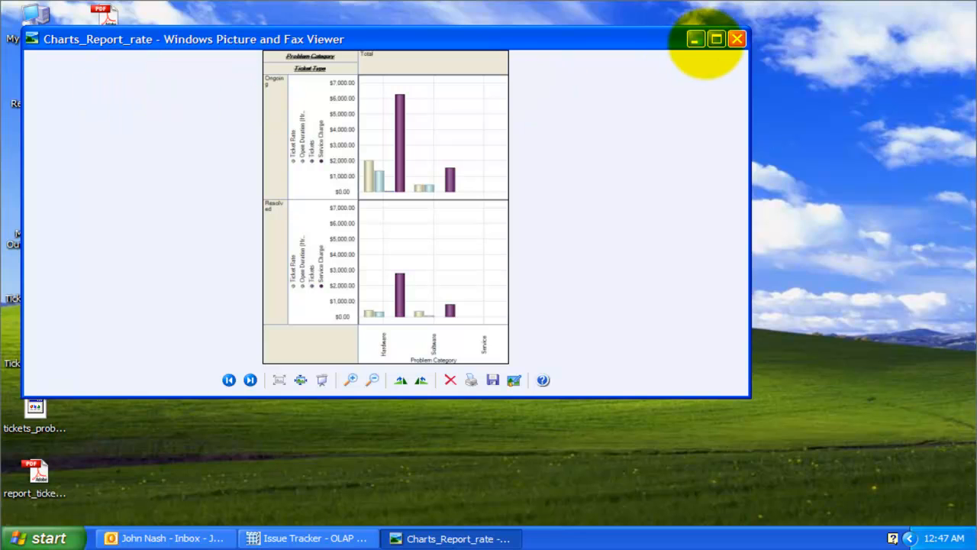
click(716, 38)
Switch back to the OLAP Statistics grid and review its print settings, including page setup, headers and footers, and color and font.
click(336, 538)
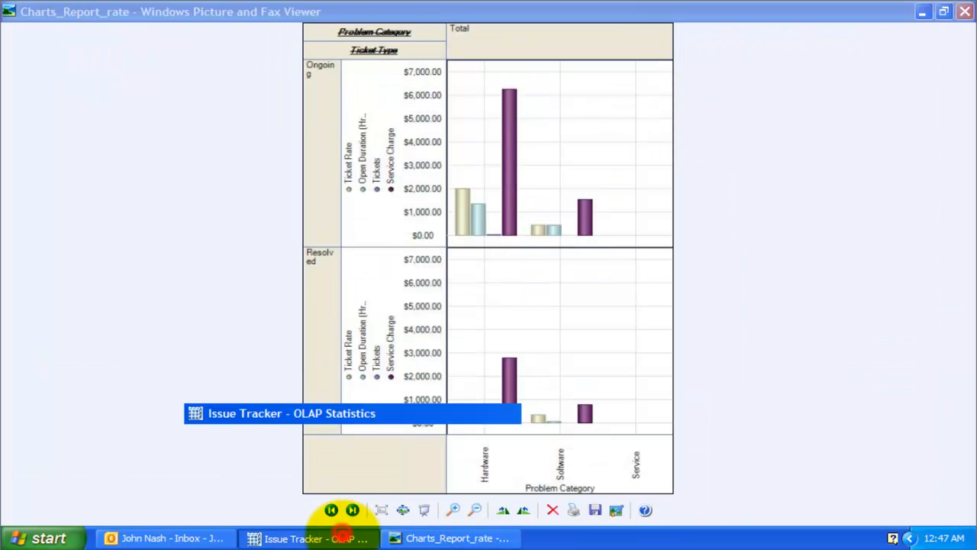
click(27, 72)
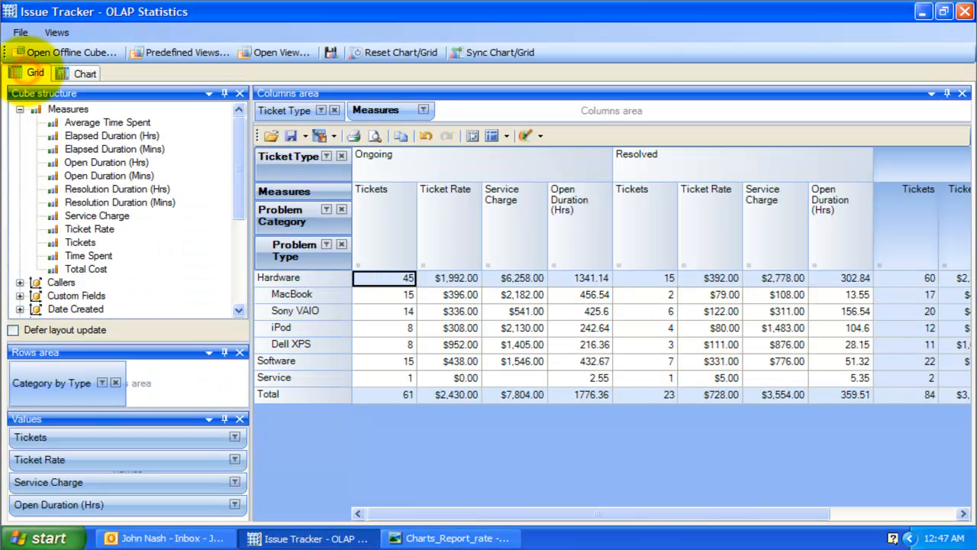
click(76, 74)
click(27, 73)
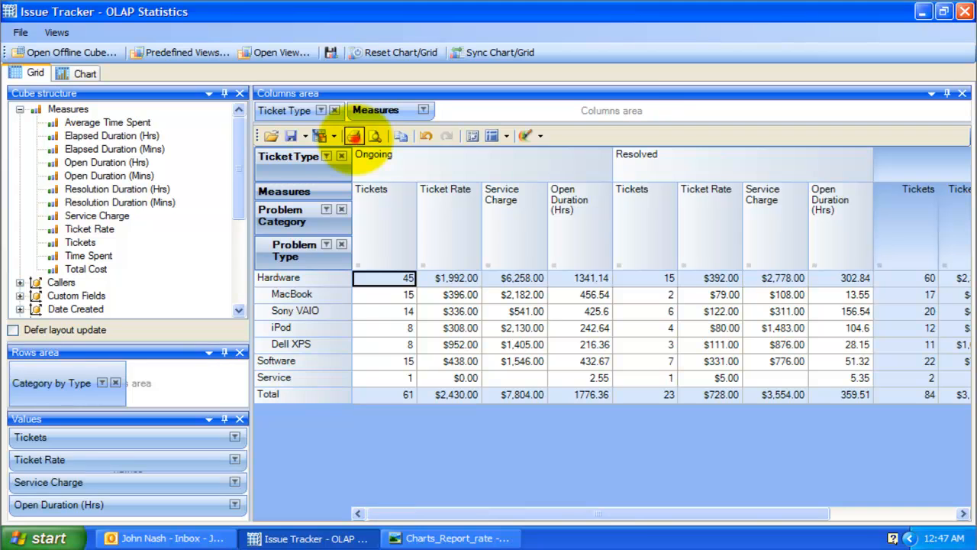
click(354, 135)
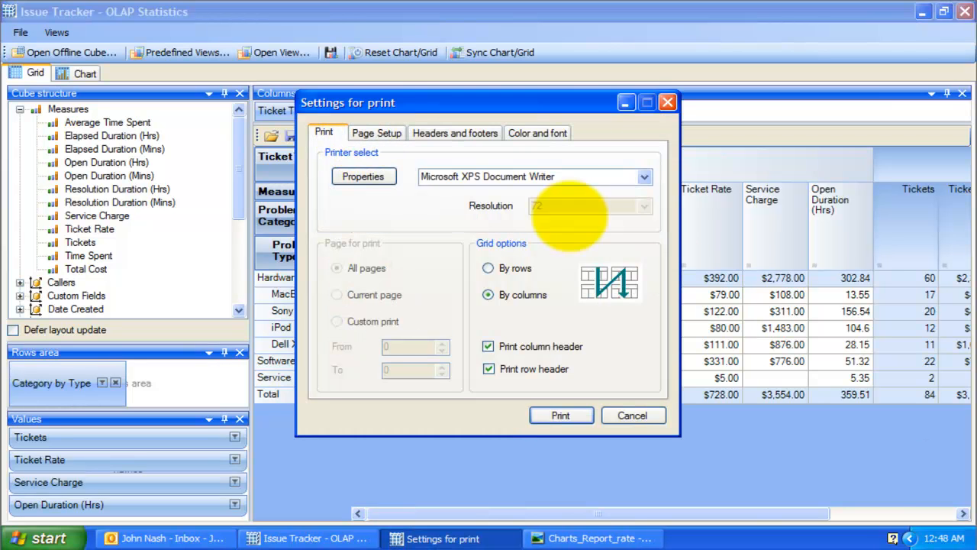
click(379, 132)
click(441, 131)
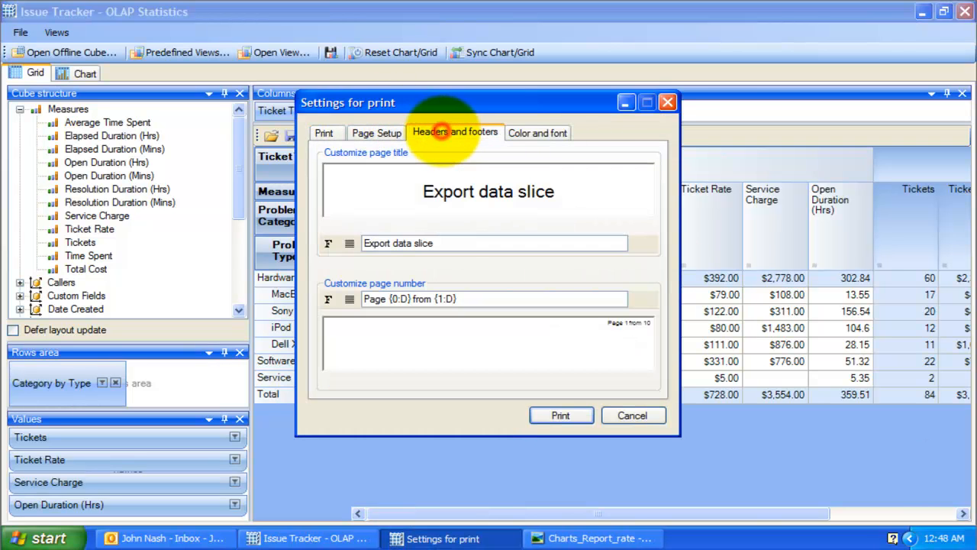
click(521, 132)
click(471, 131)
click(388, 133)
click(329, 133)
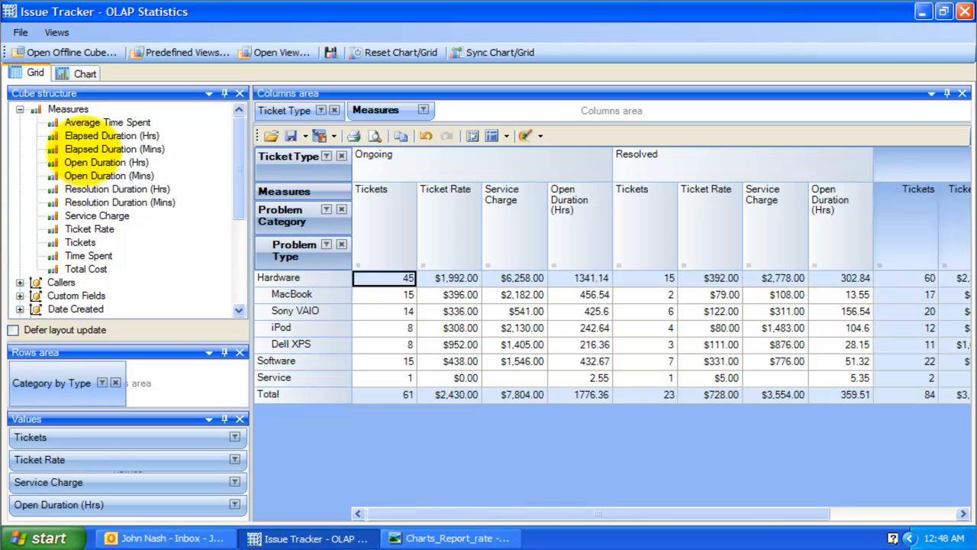
Remove Service Charge from the grid's values and add the Elapsed Duration (Hrs) measure.
click(89, 159)
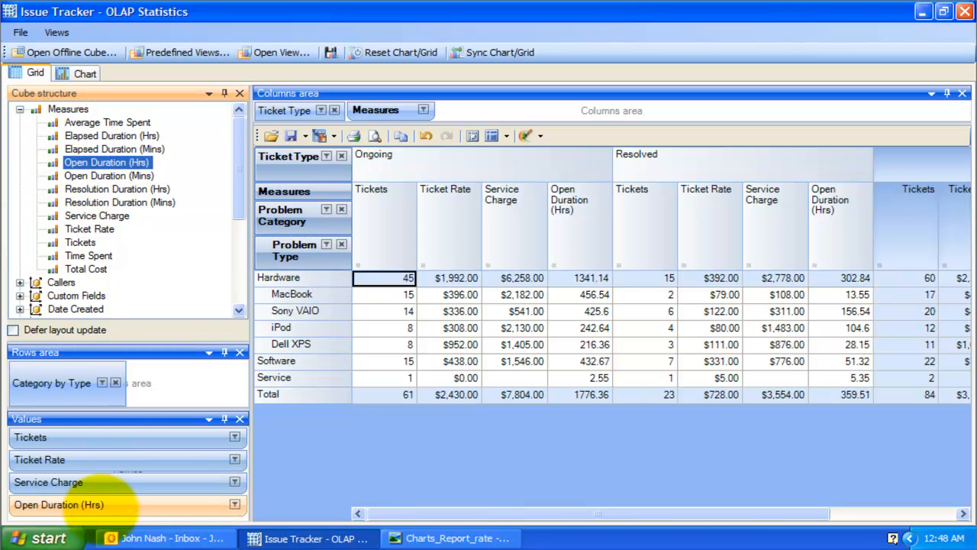
click(94, 503)
drag(66, 480, 160, 279)
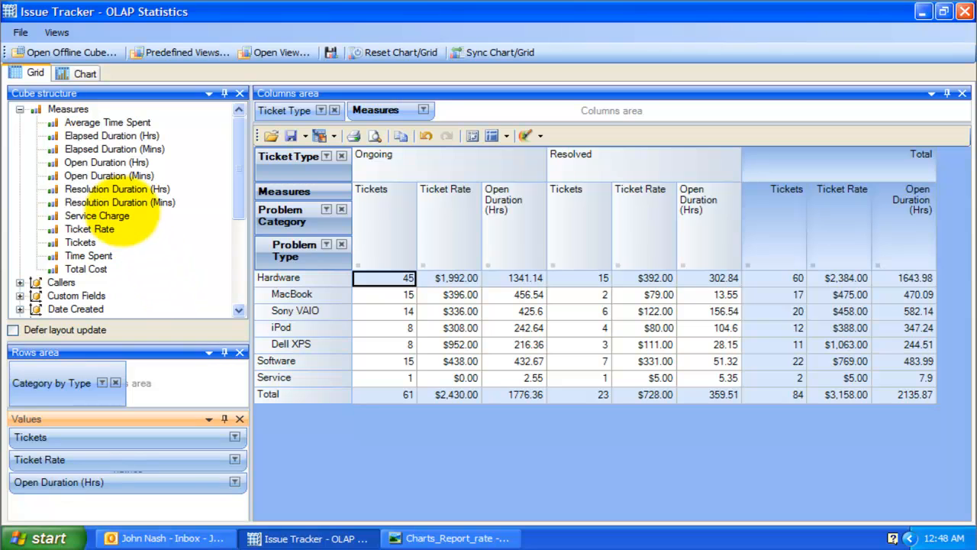
drag(111, 136, 161, 504)
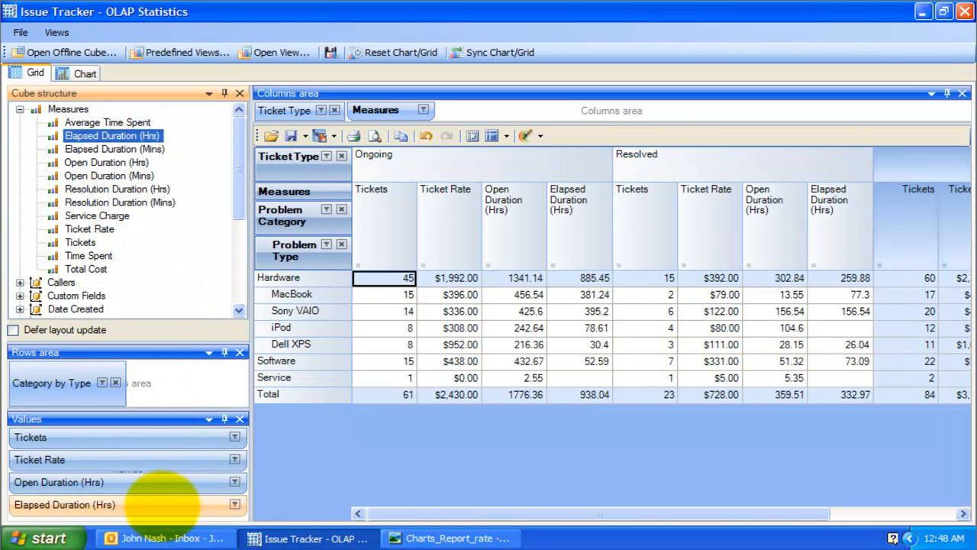